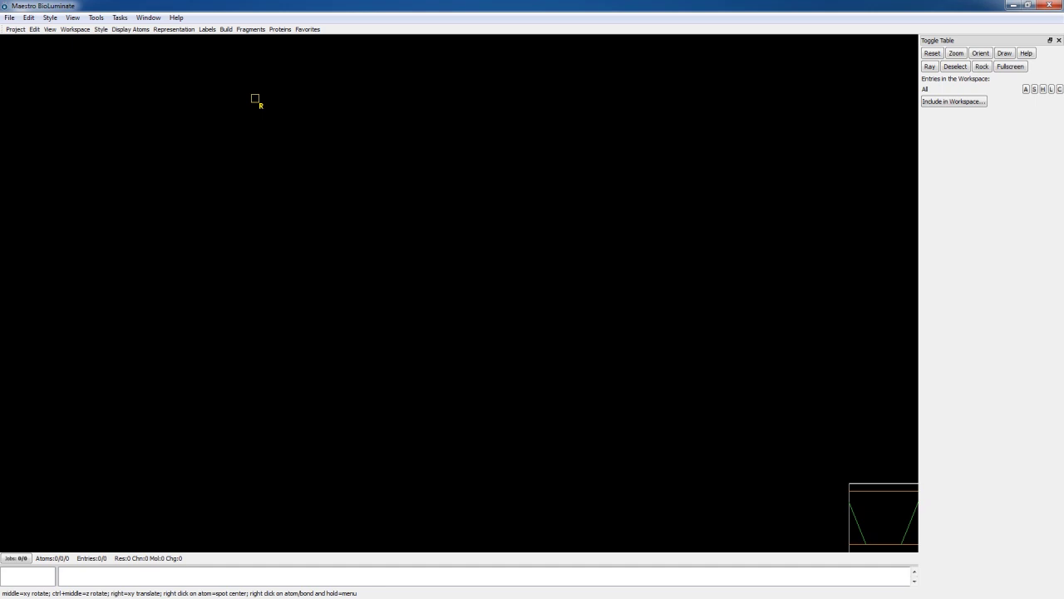
Step: Open Tasks > Antibody Modeling > Prediction and begin importing the heavy variable region
click(119, 18)
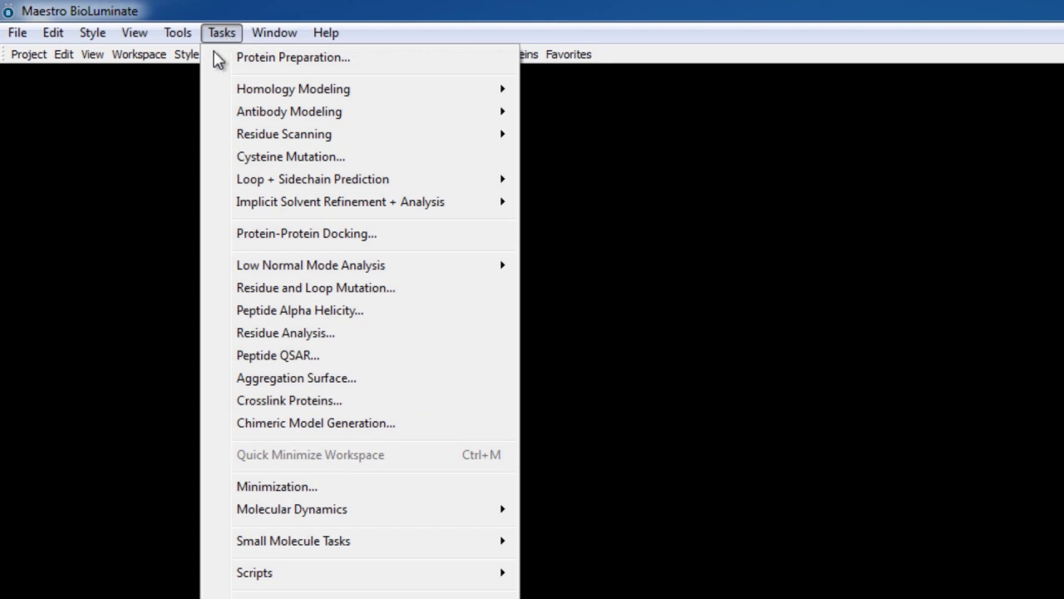
mouse_move(349, 114)
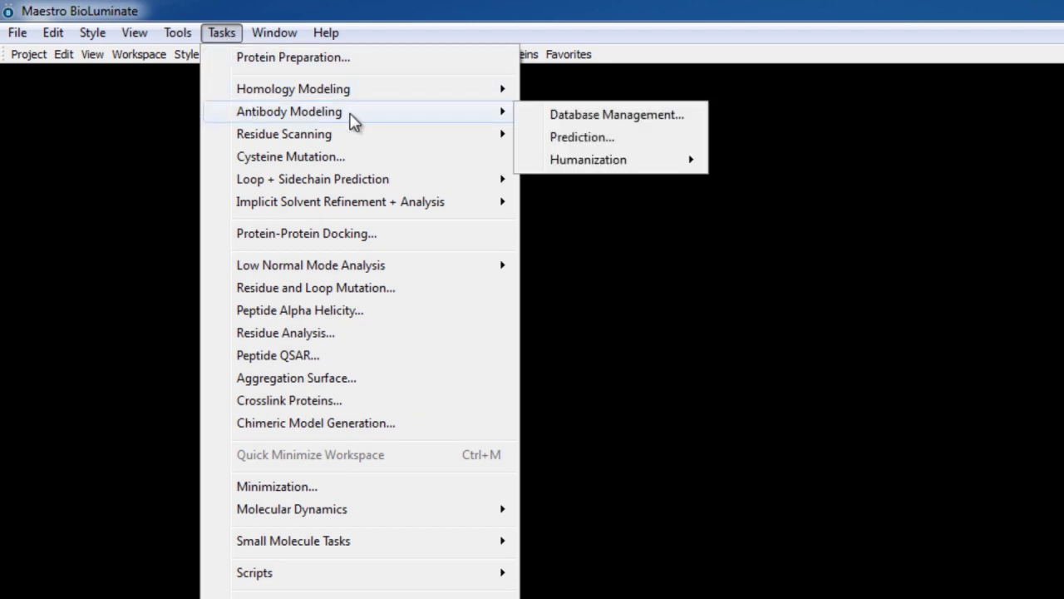
click(553, 143)
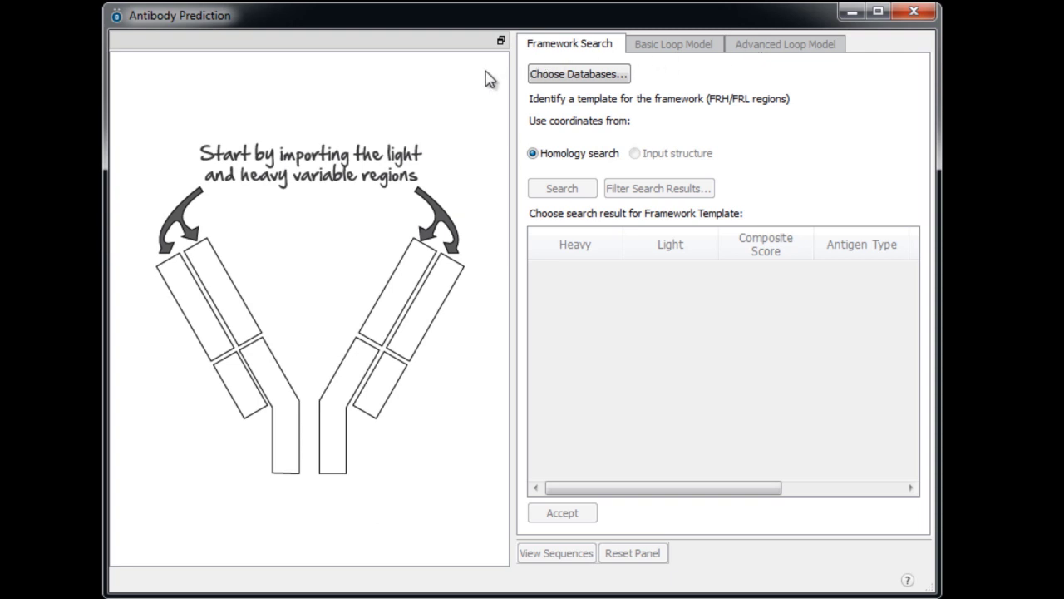
click(422, 281)
Step: Import the heavy variable region from PDB ID 1fsk, using chain C
click(499, 350)
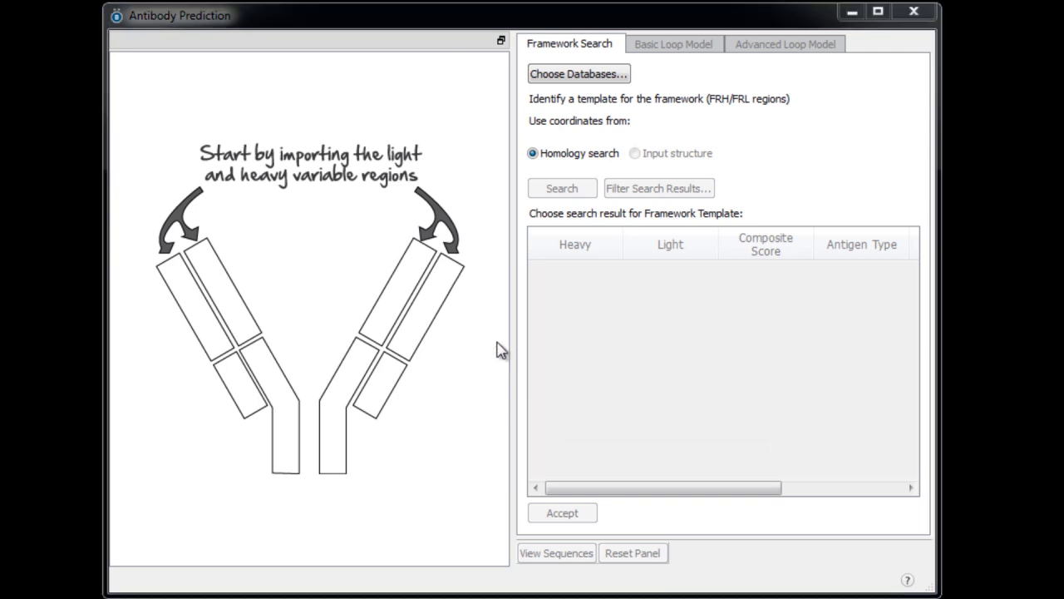
text(1fsk)
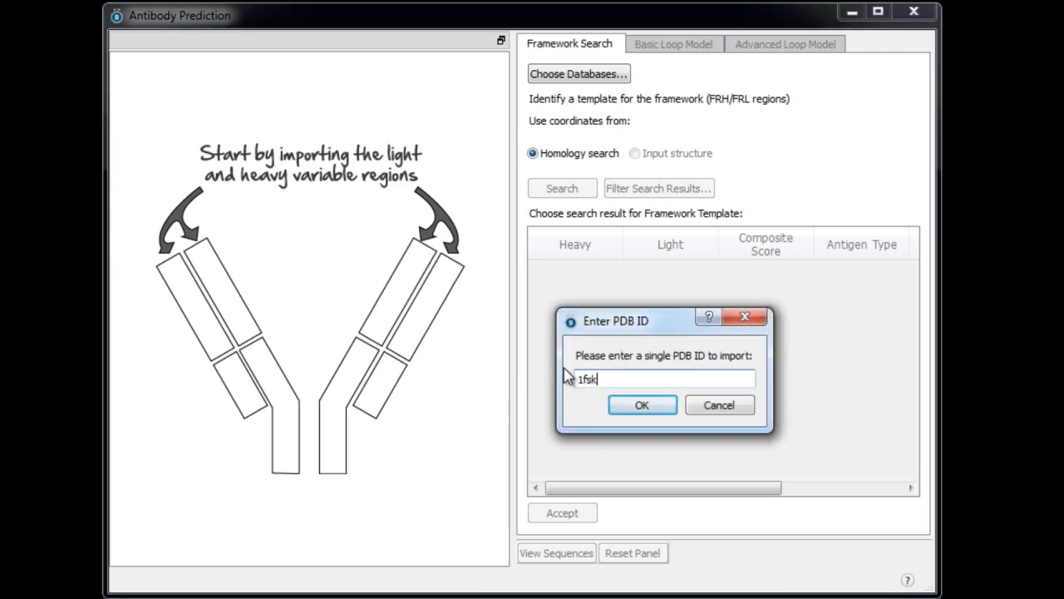
key(Return)
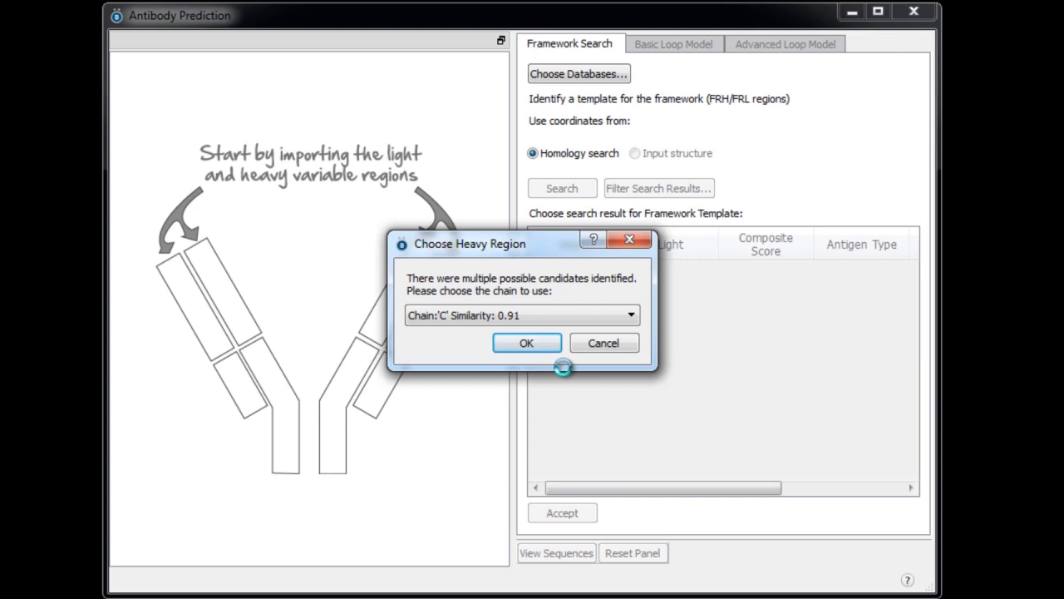
click(545, 346)
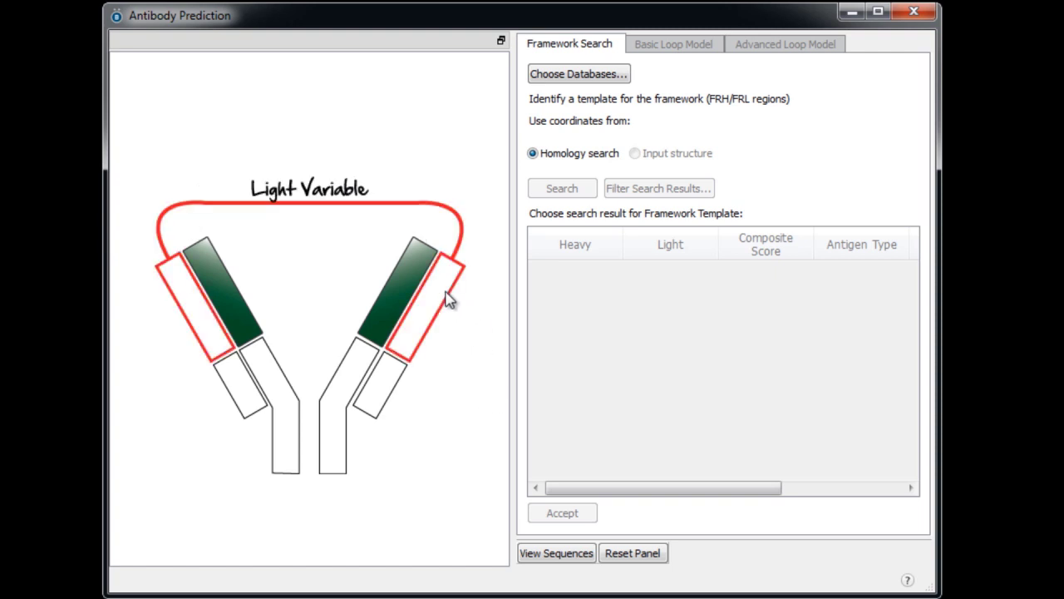
Step: Import the light kappa variable region using chain B (similarity 0.84)
click(446, 294)
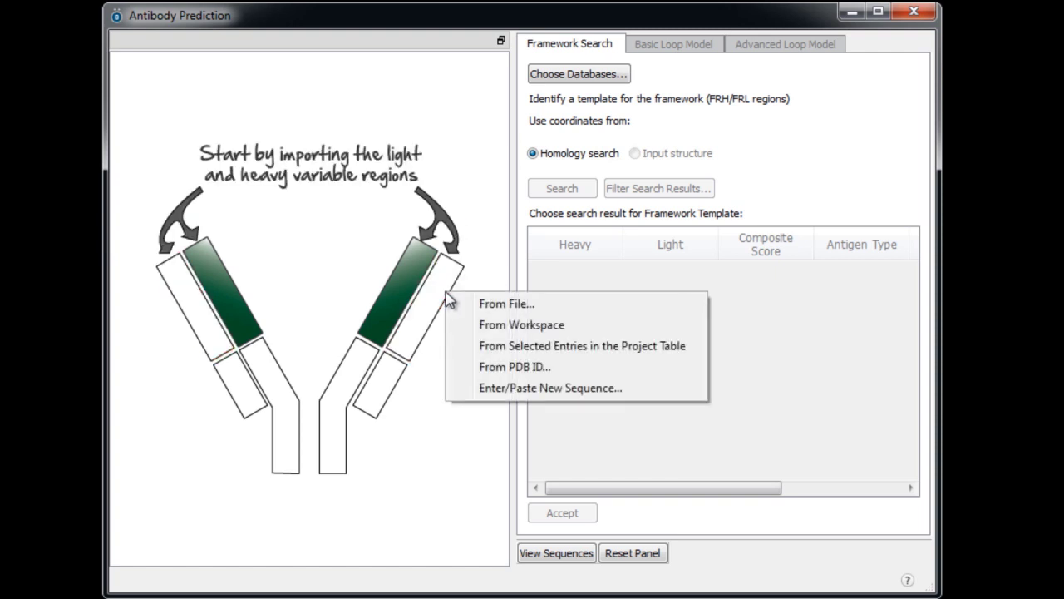
click(552, 346)
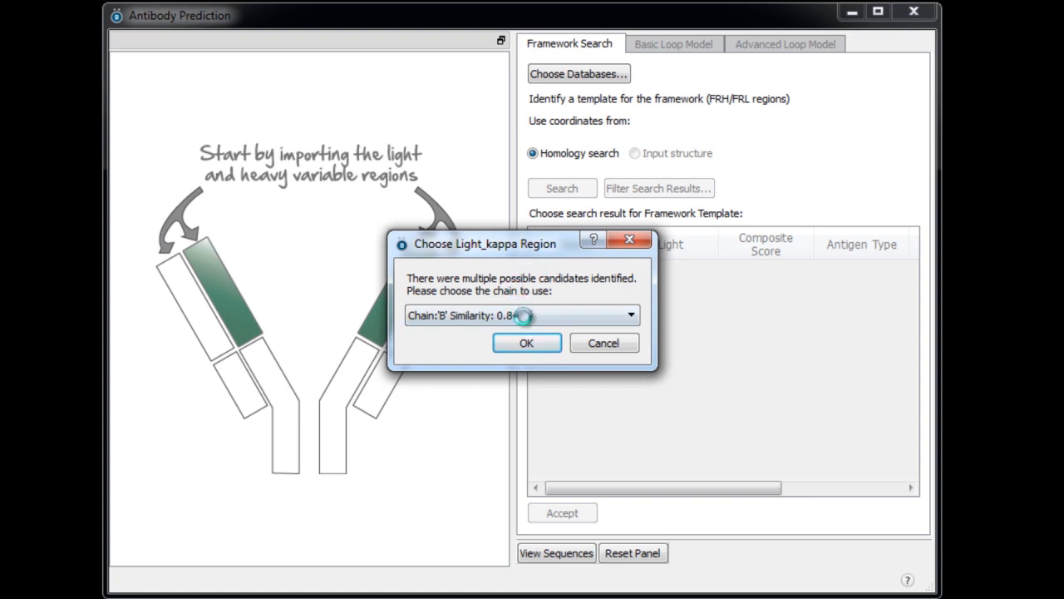
click(529, 343)
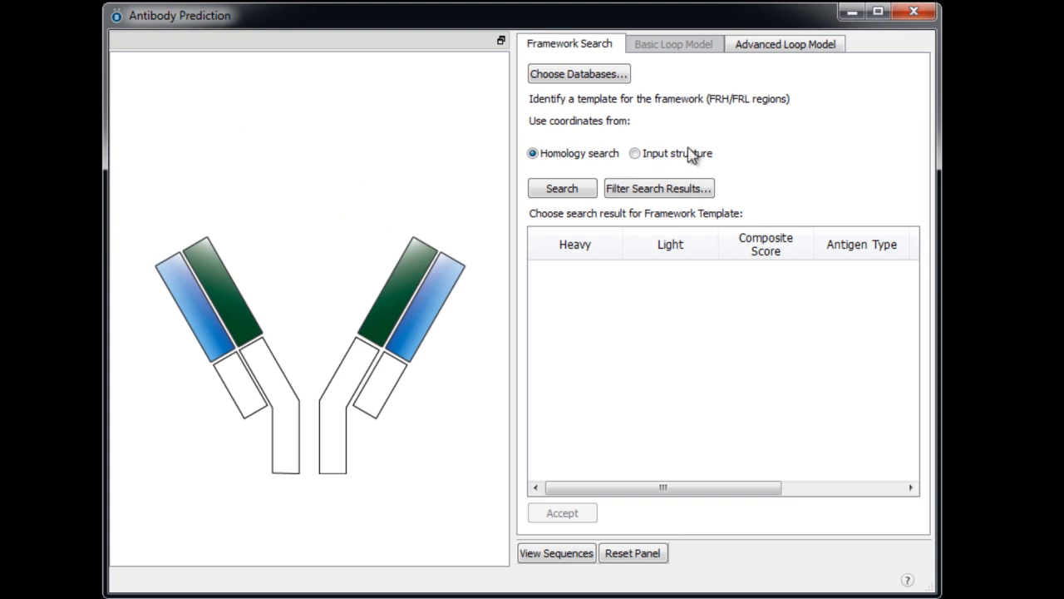
click(598, 81)
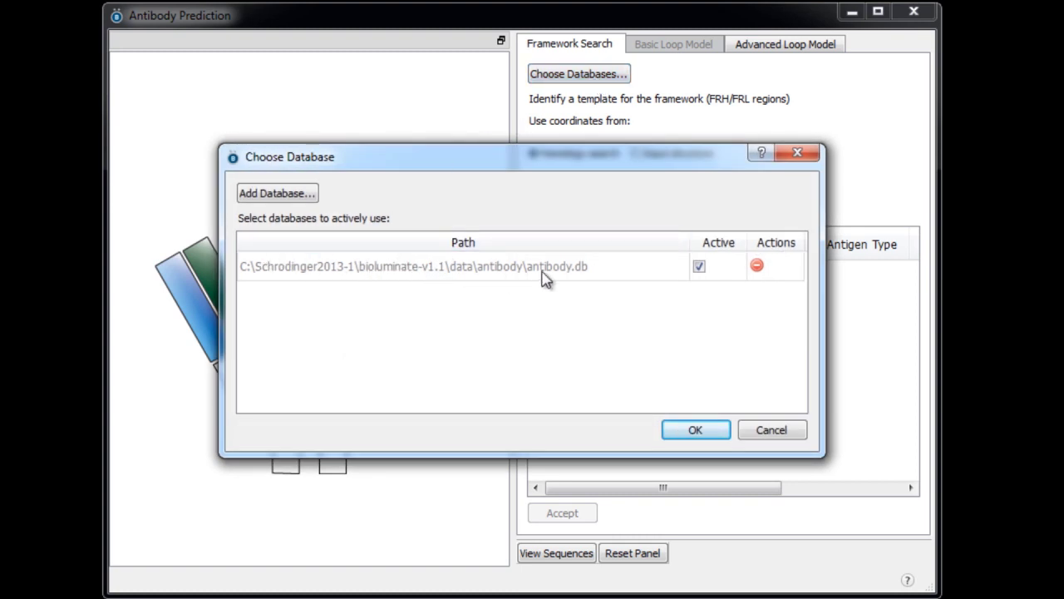
click(772, 430)
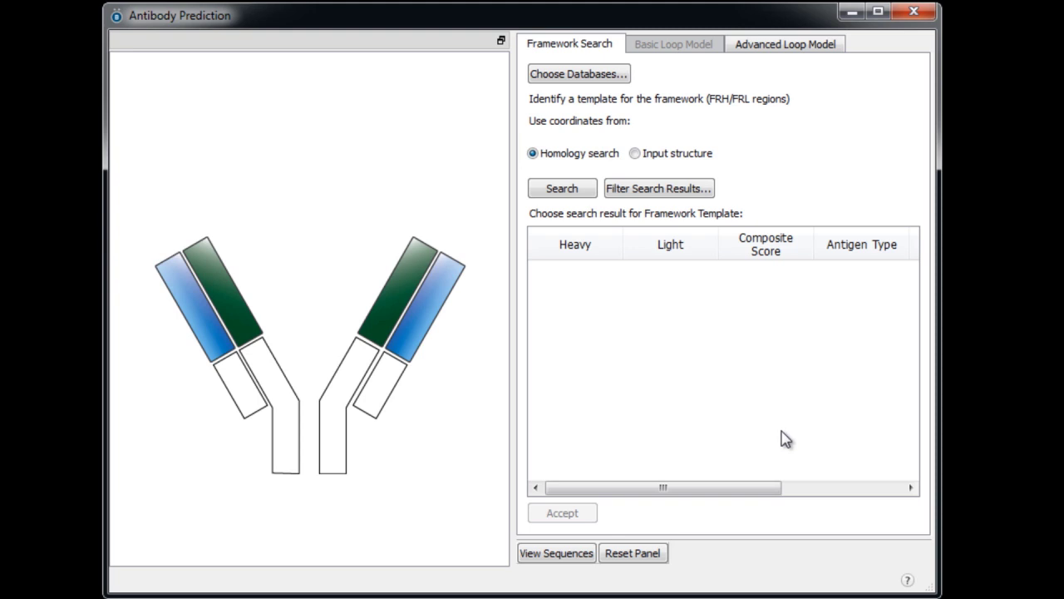
Step: Add a search-results filter with PDB ID Not = 1fsk, leaving 1199 matches
click(653, 190)
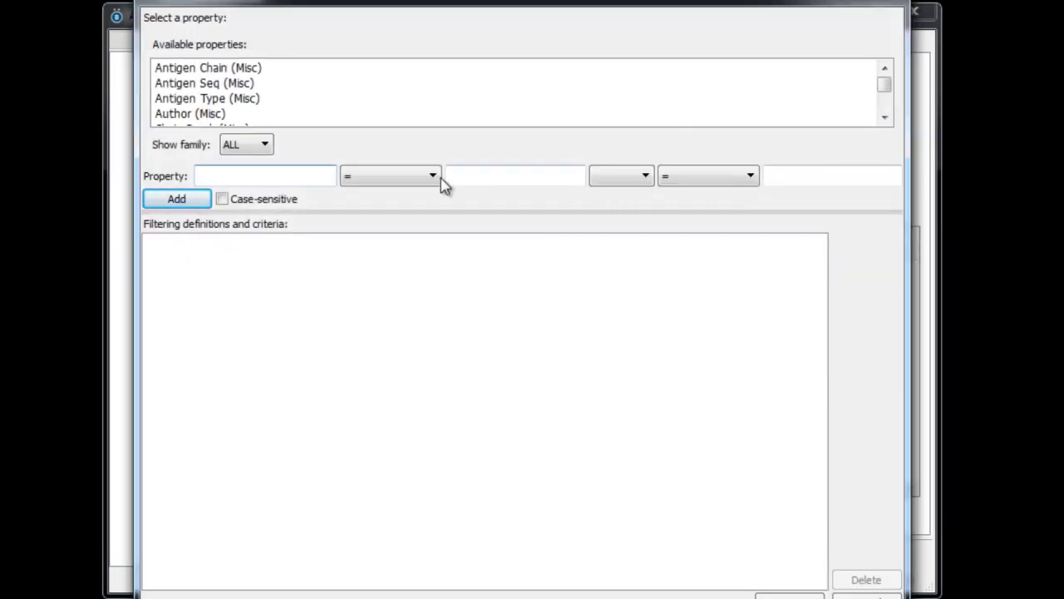
click(319, 181)
text(pdb)
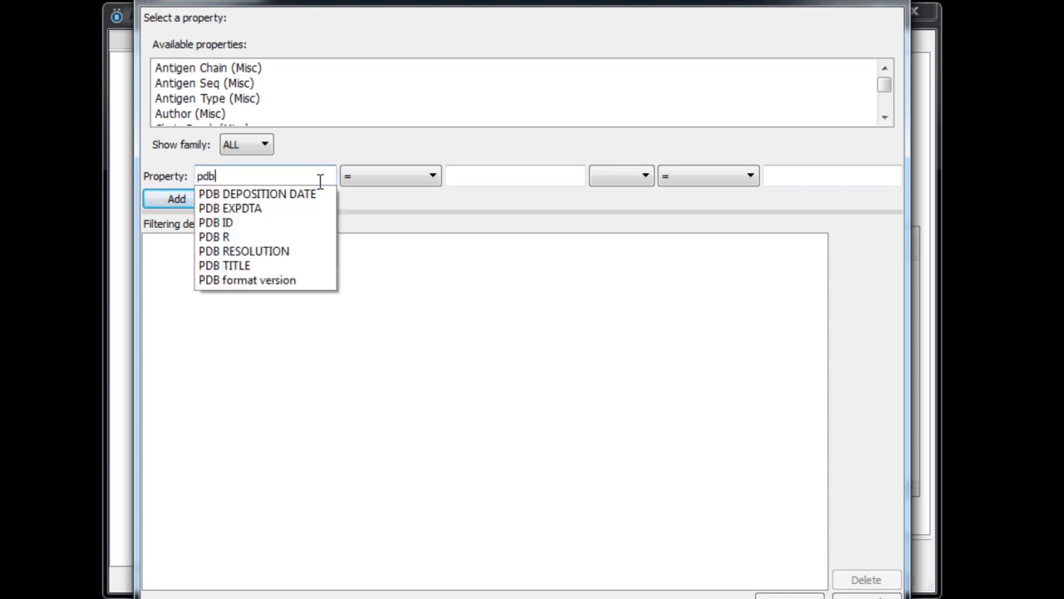
click(227, 223)
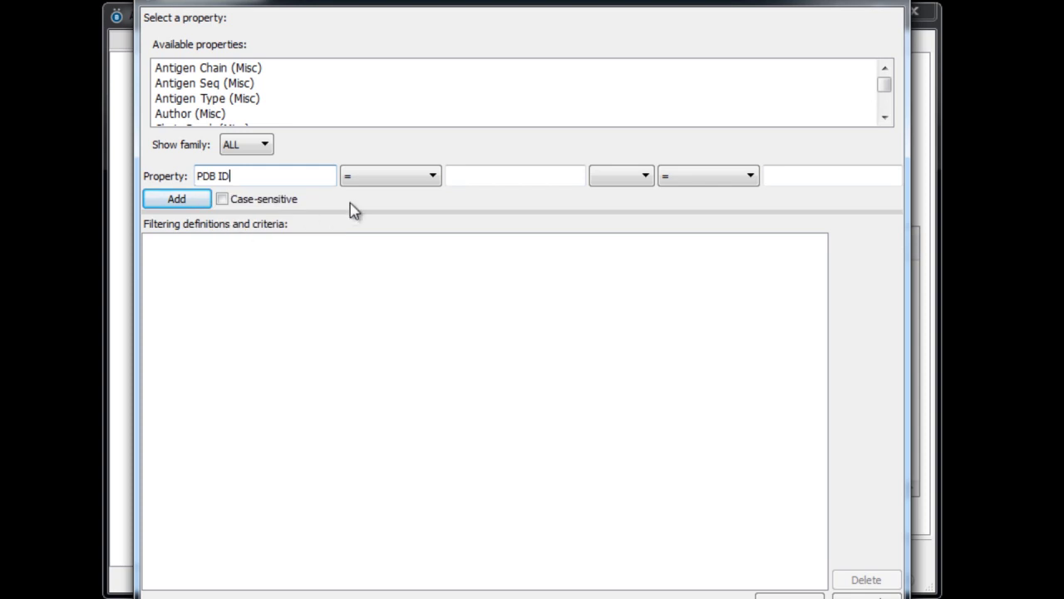
click(397, 184)
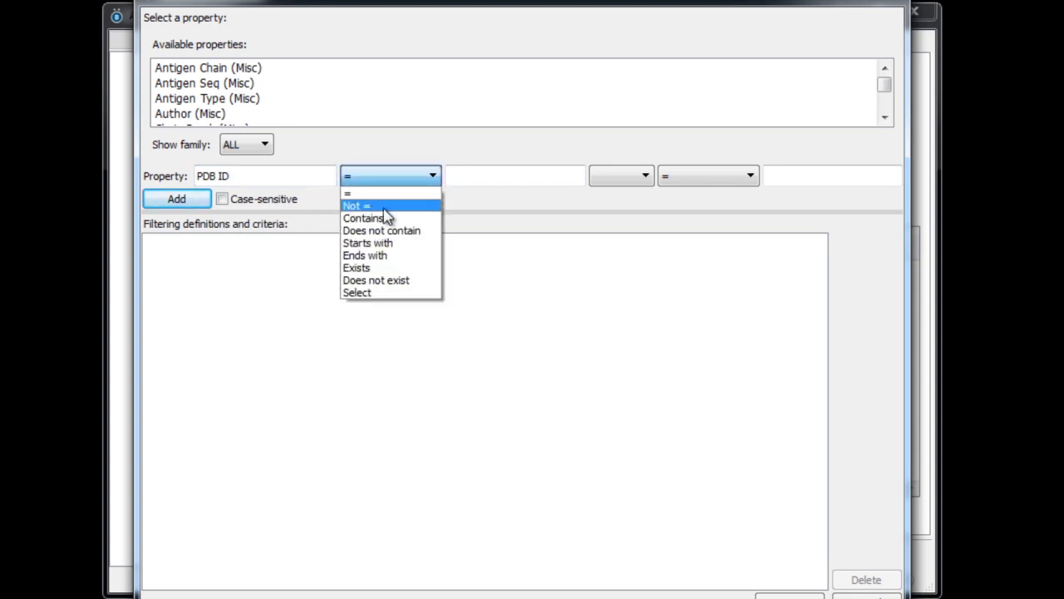
click(394, 207)
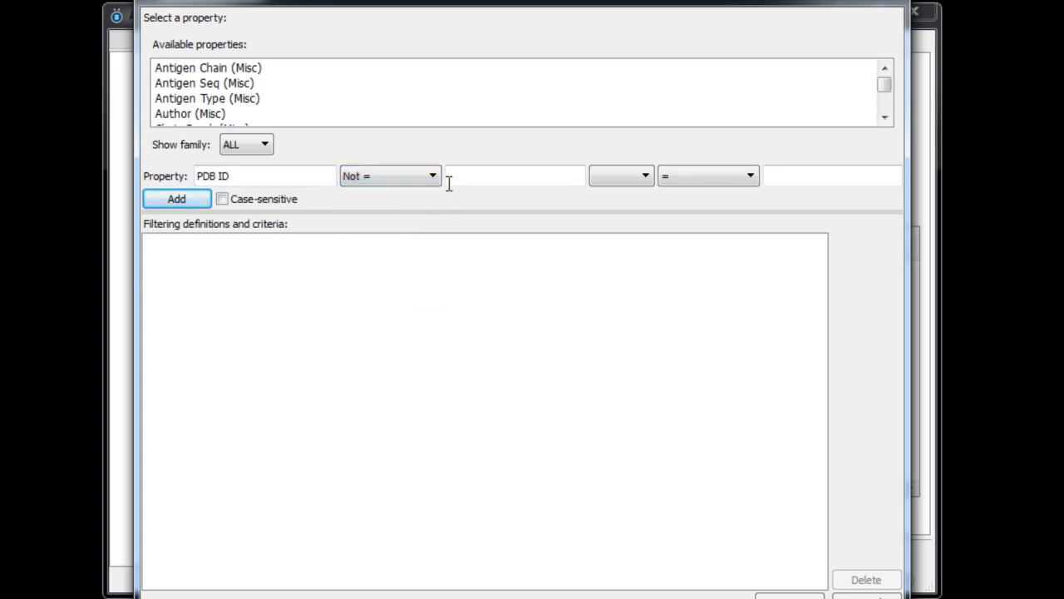
click(507, 176)
text(1fsk)
click(185, 205)
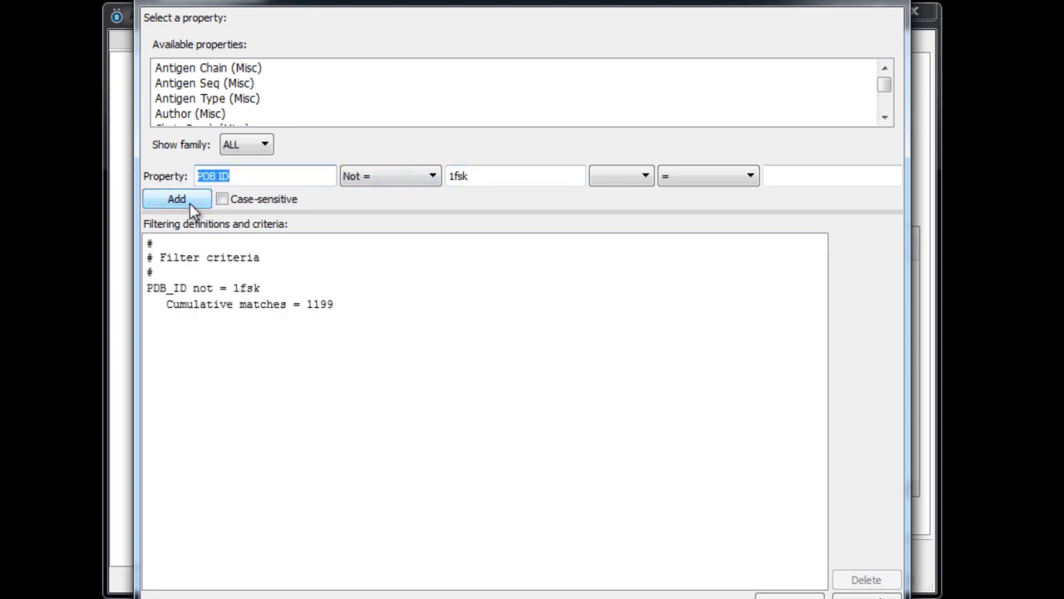
click(308, 311)
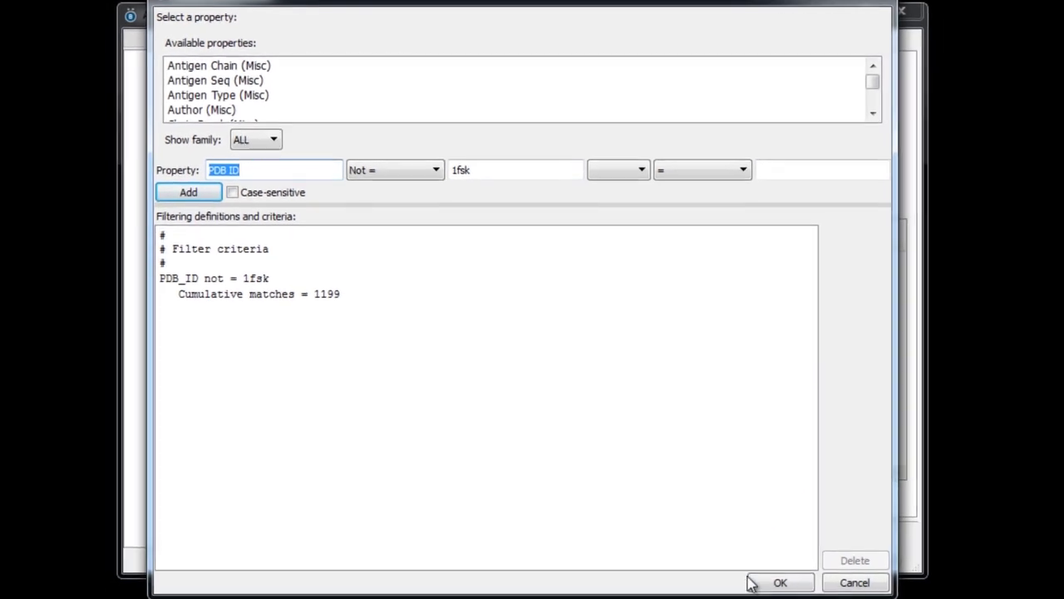
click(788, 595)
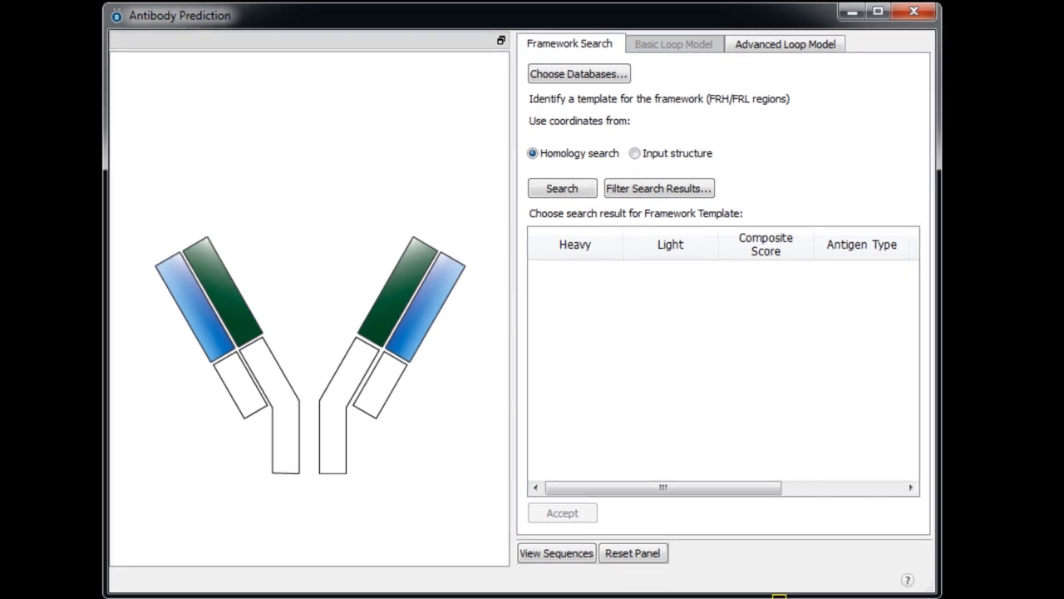
Step: Run the framework search and accept the top 1I3G_H / 1I3G_L template
click(573, 189)
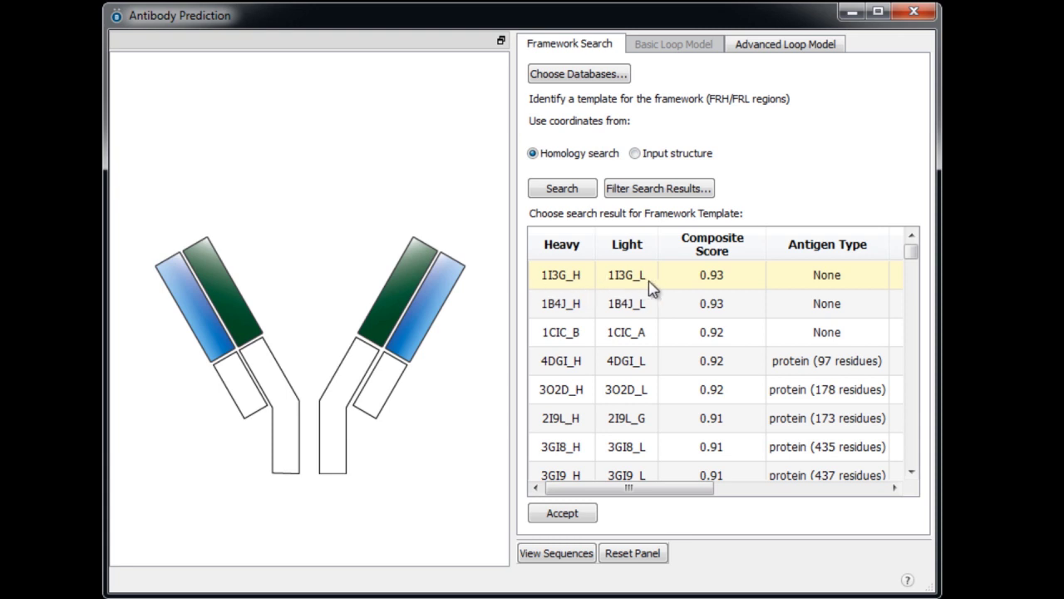
click(562, 516)
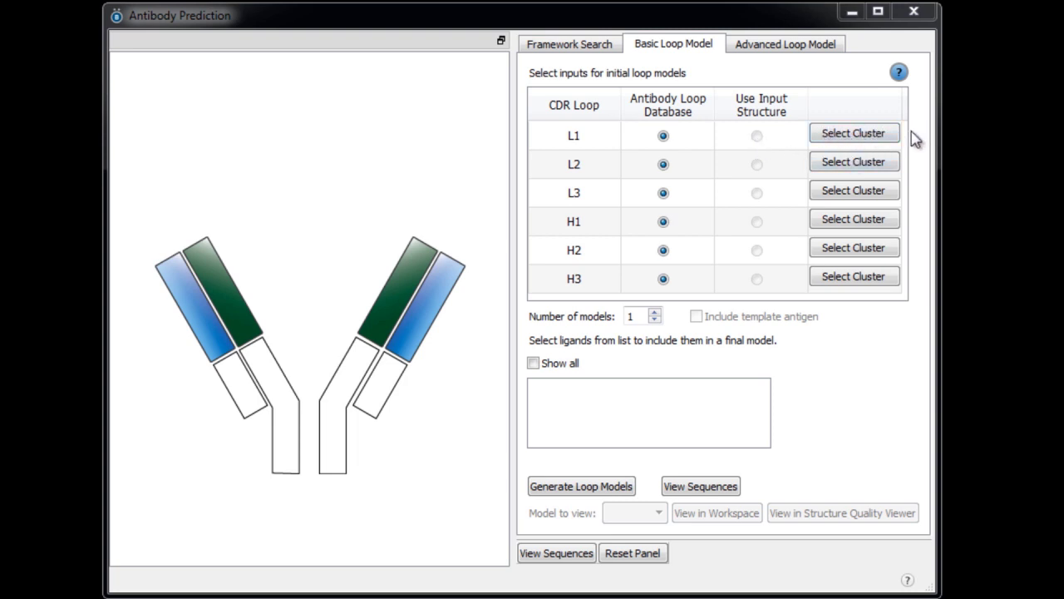
click(885, 138)
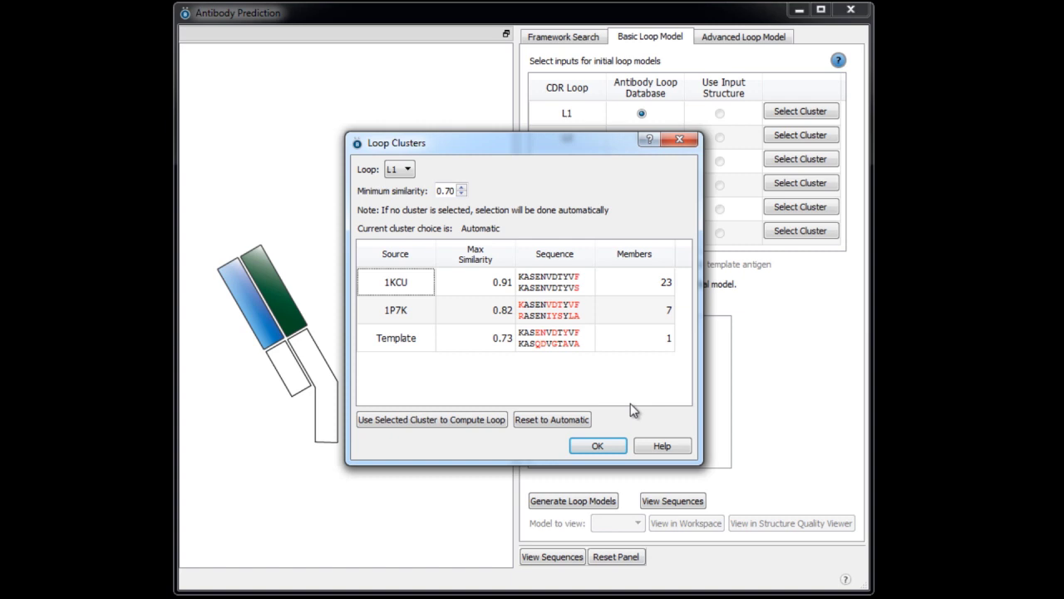
click(680, 139)
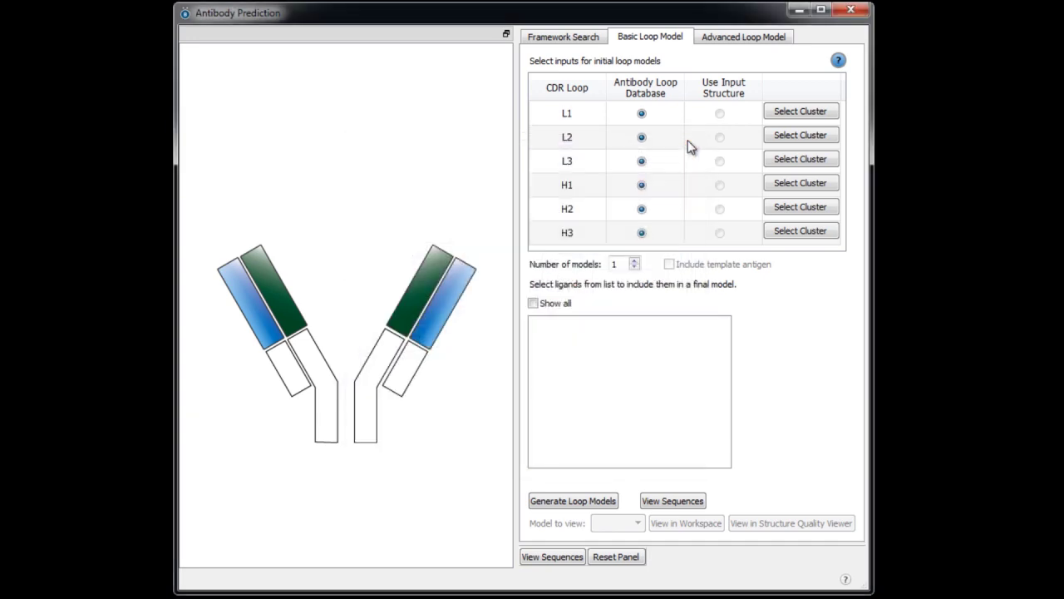
click(585, 504)
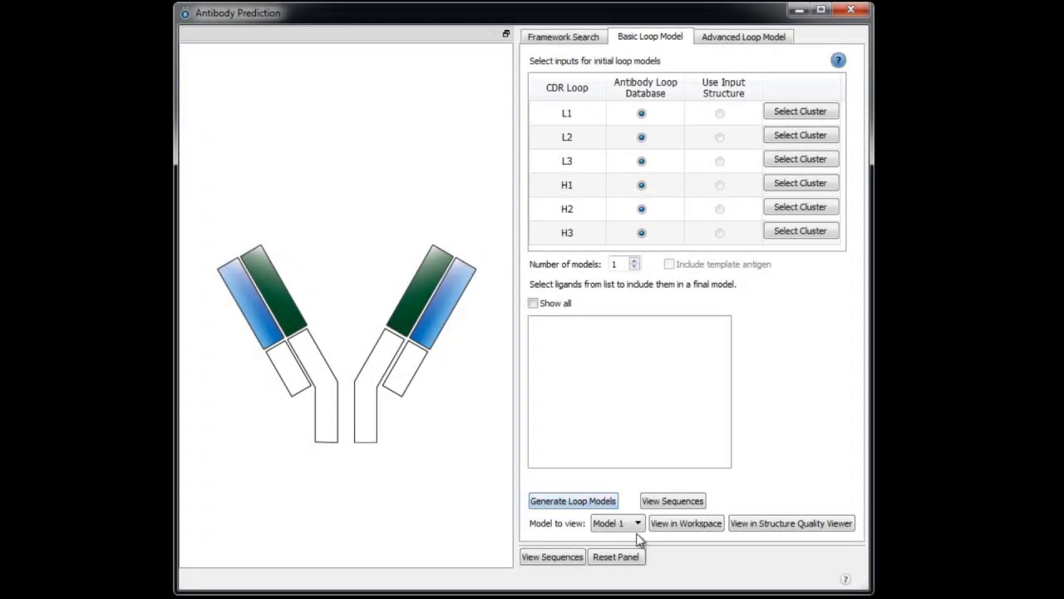
Step: Load loop Model 1 into the workspace
click(715, 525)
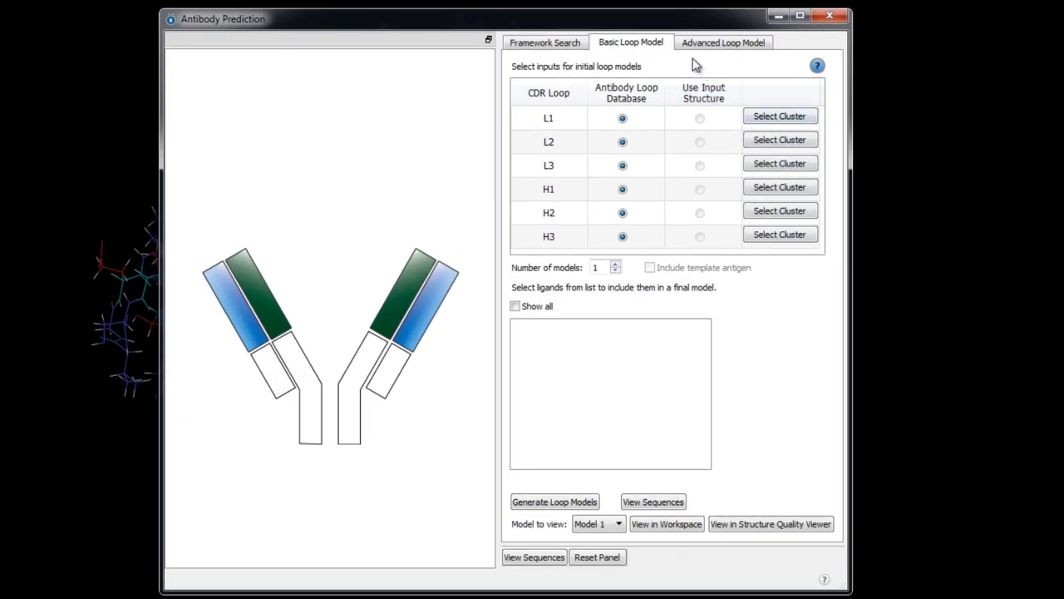
Step: Check the Advanced Loop Model tab, return to Basic Loop Model, and rotate the predicted model
click(702, 50)
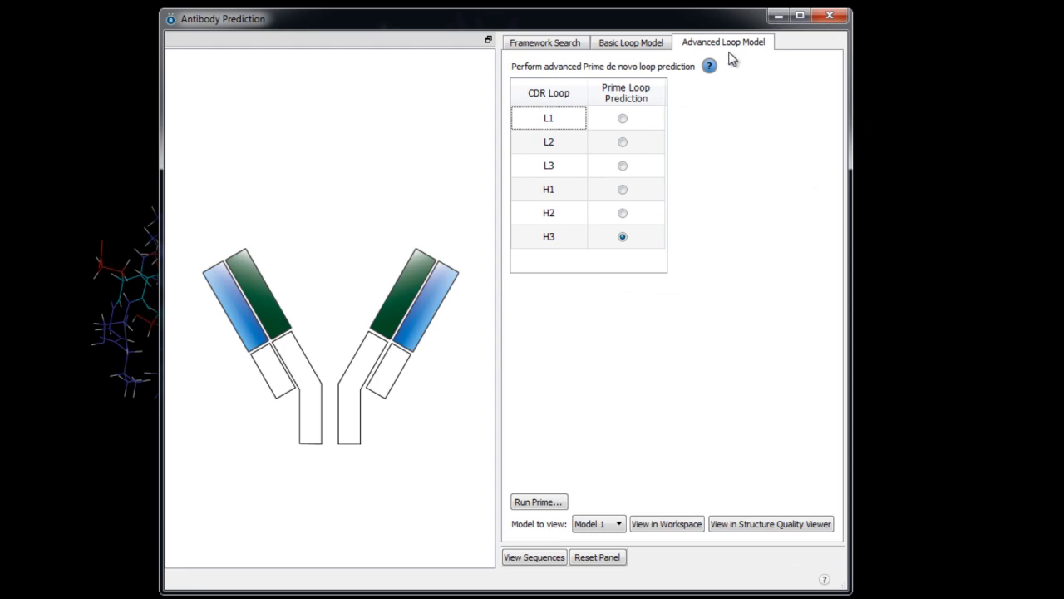
click(646, 45)
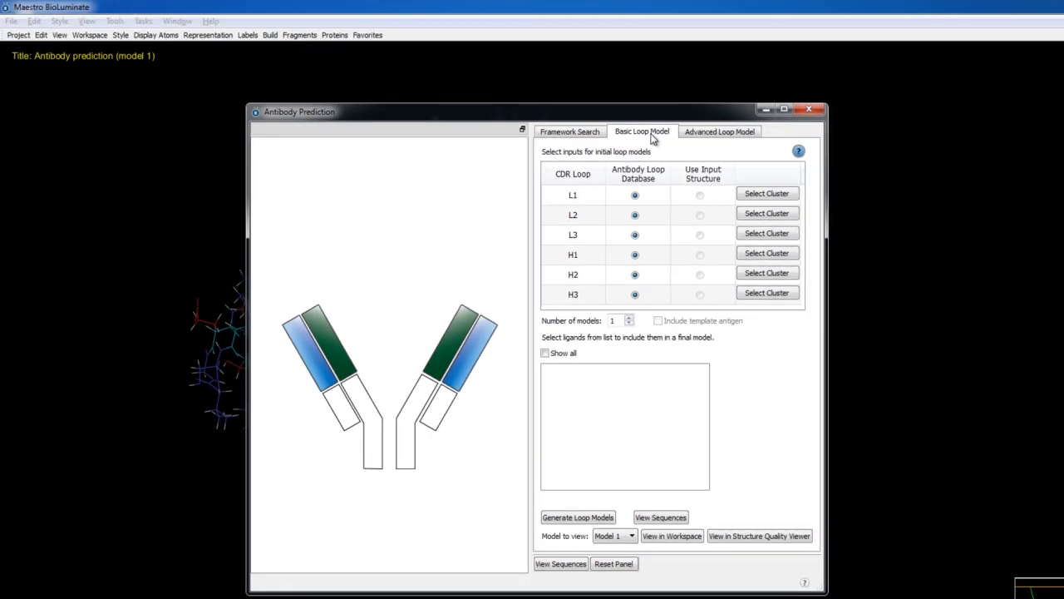
middle_drag(538, 90, 567, 116)
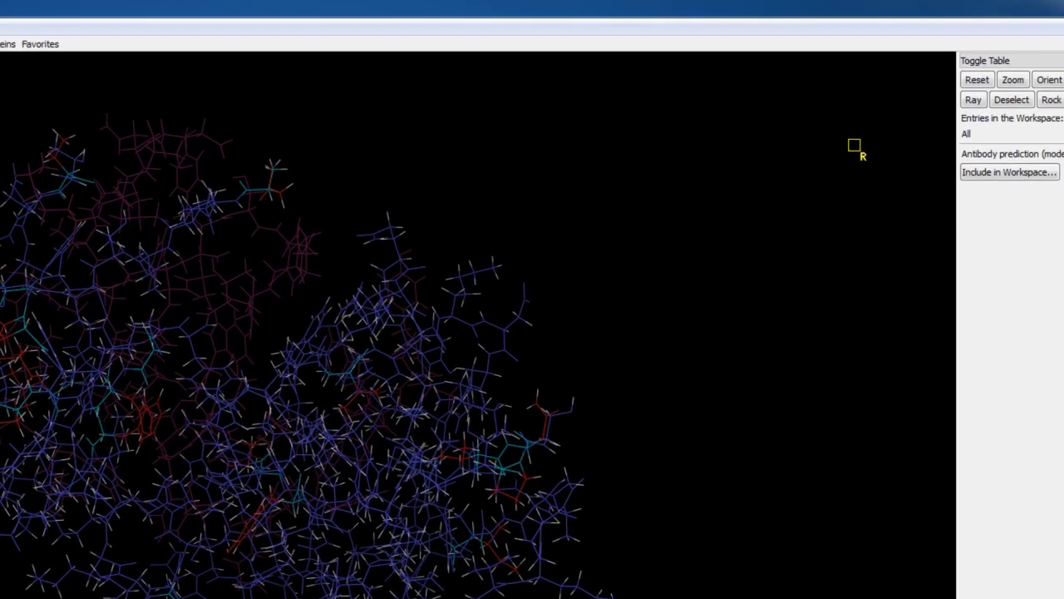
Step: Clear the workspace, include only the 1FSK ID=1 entry, and rotate it to inspect
click(994, 164)
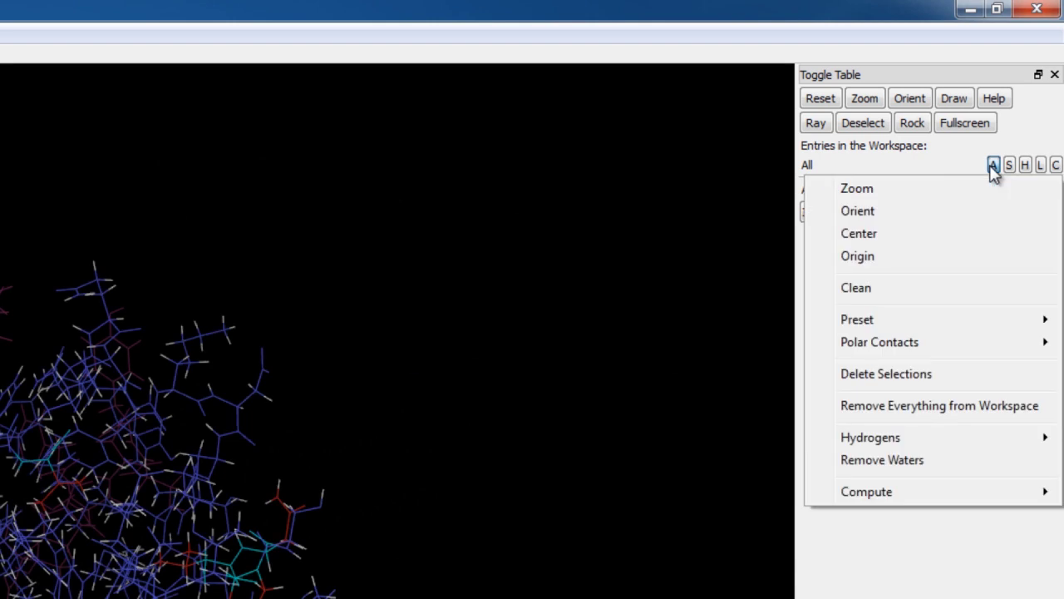
click(985, 406)
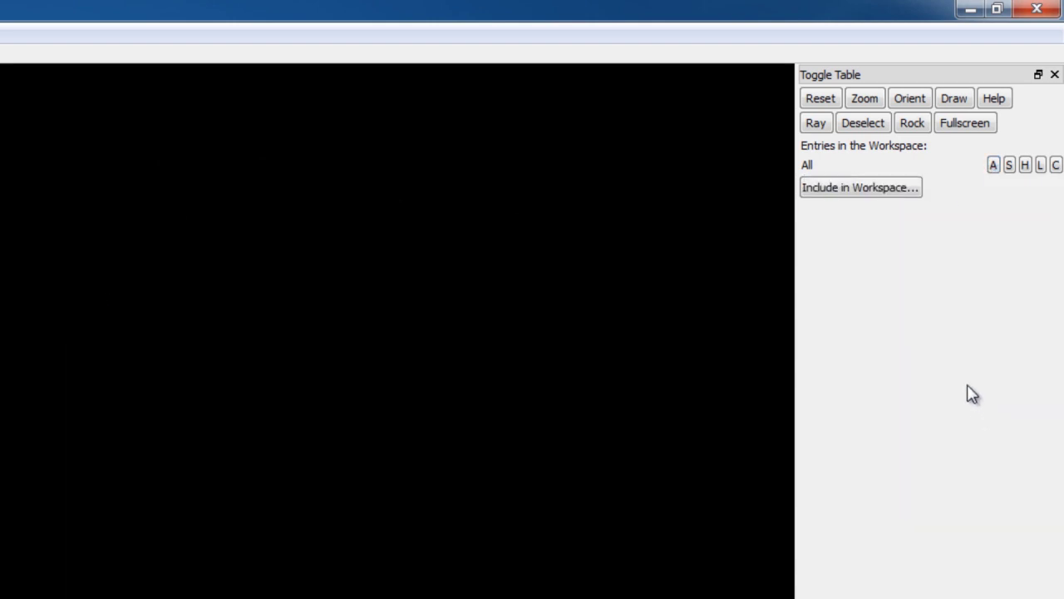
click(865, 188)
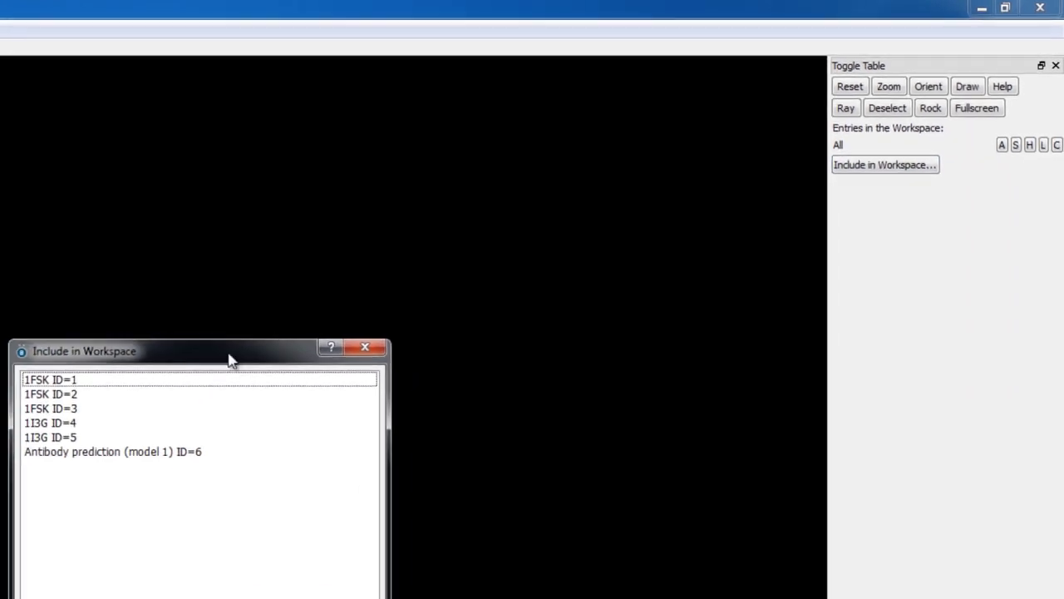
click(153, 349)
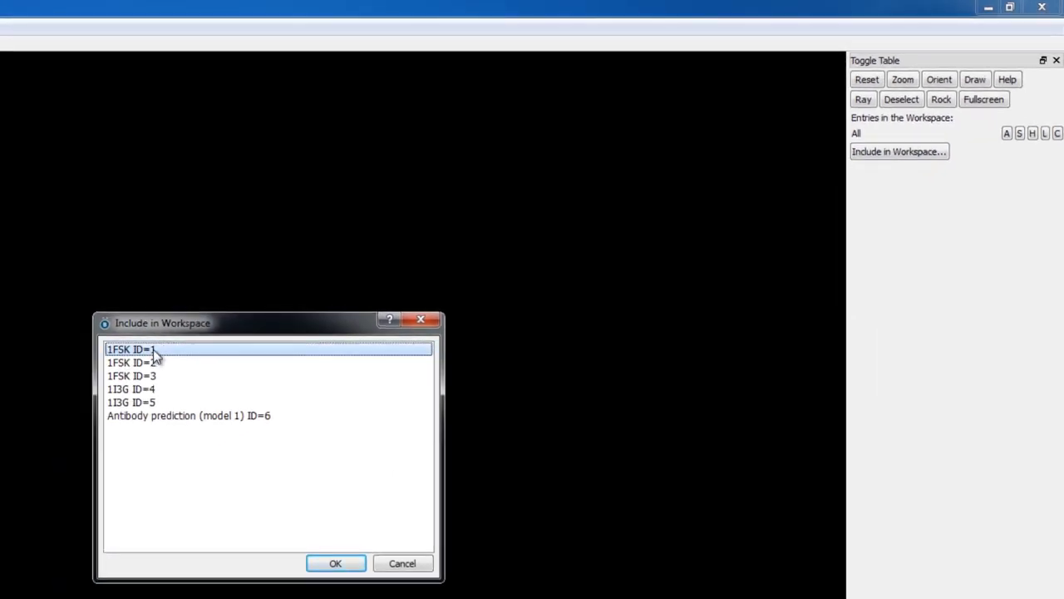
click(336, 564)
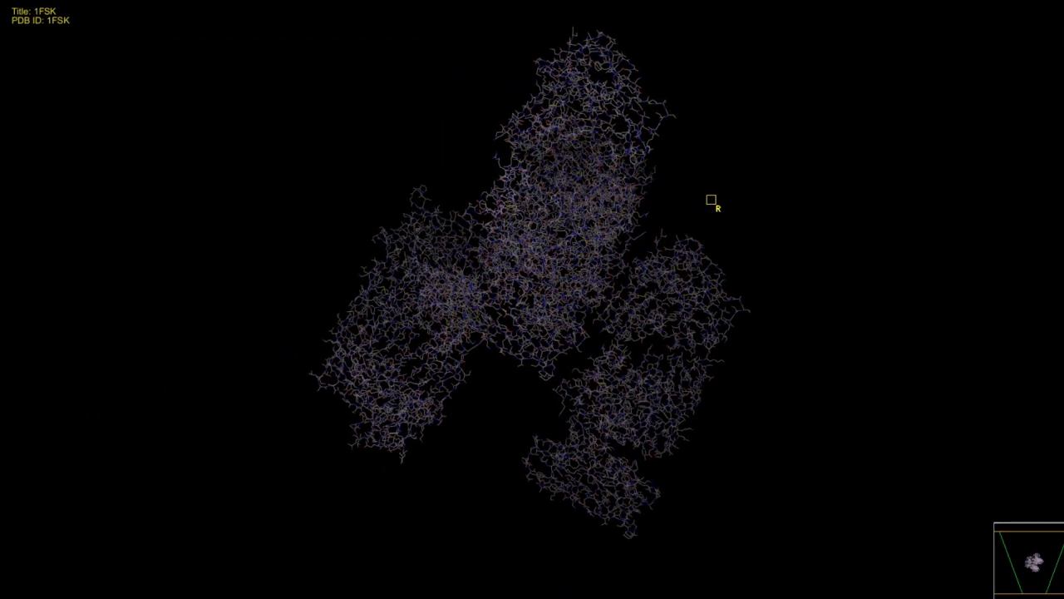
drag(711, 200, 864, 180)
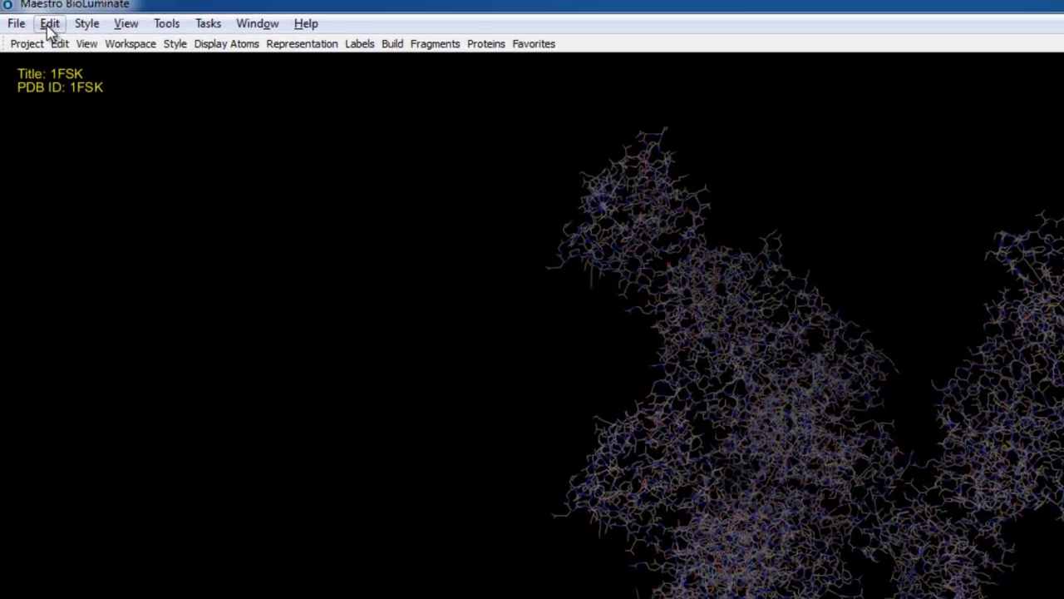
click(50, 25)
Step: Delete all 1FSK atoms outside chains B and C, then rotate the pruned structure
mouse_move(201, 81)
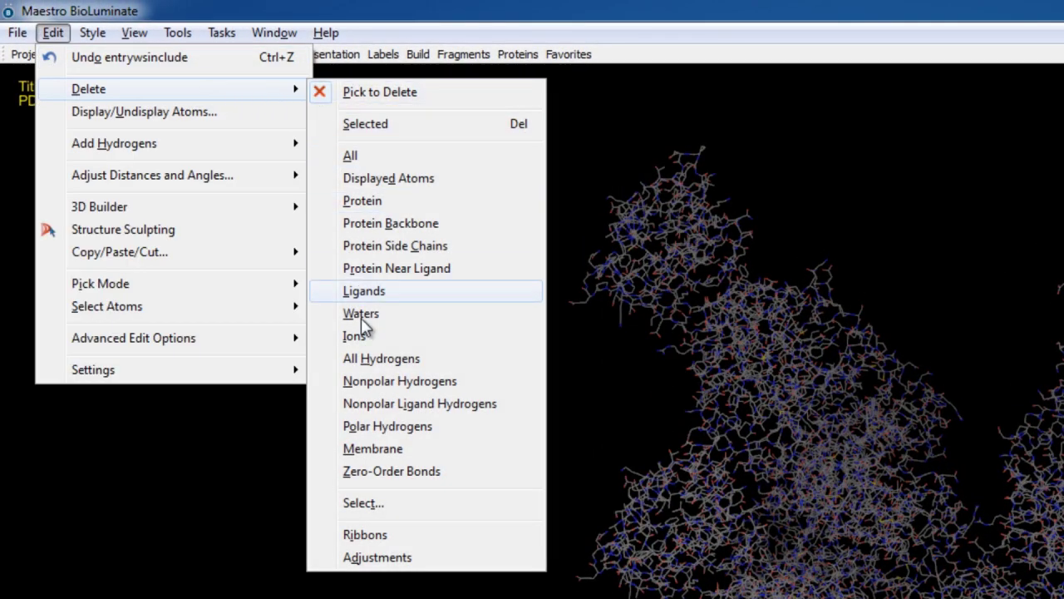
click(409, 505)
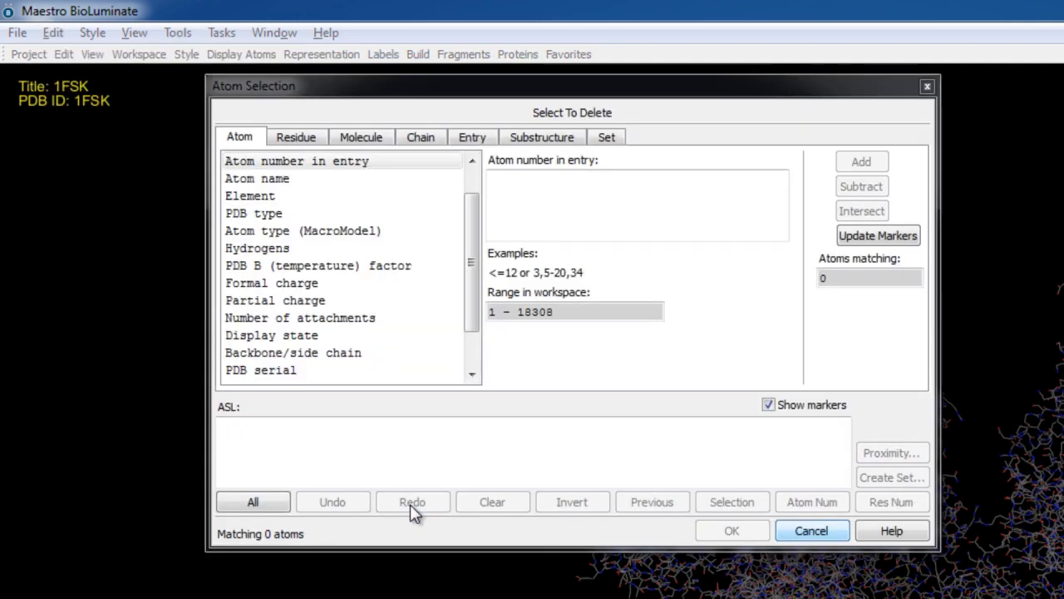
click(440, 143)
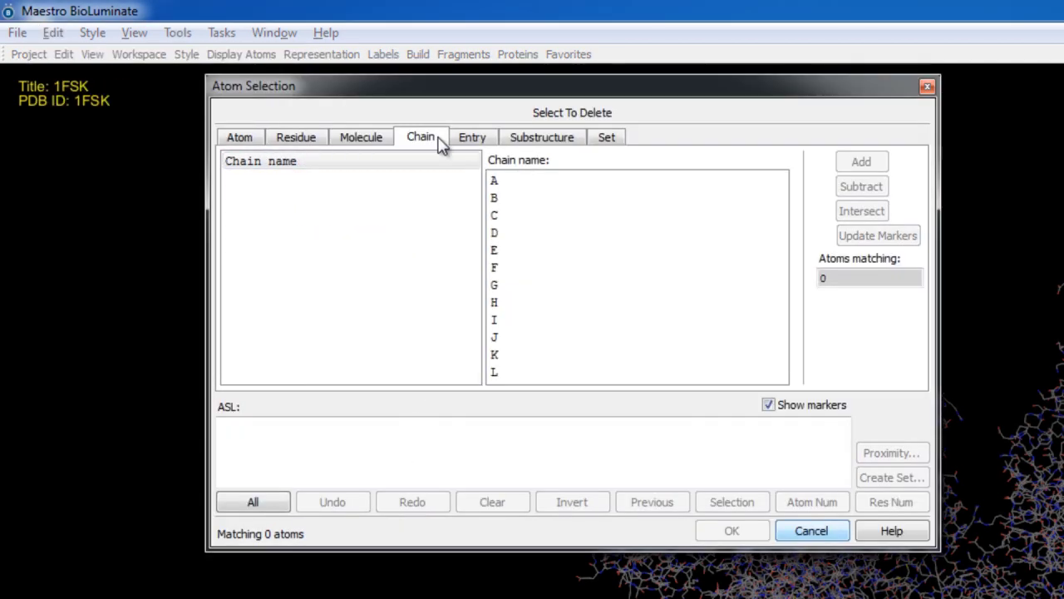
click(494, 199)
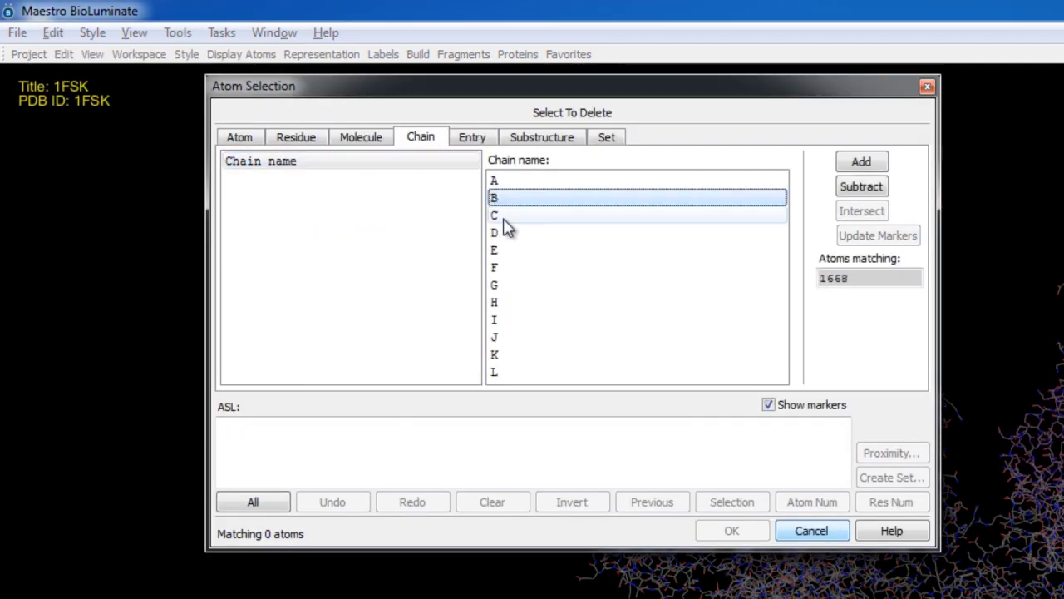
shift+click(501, 218)
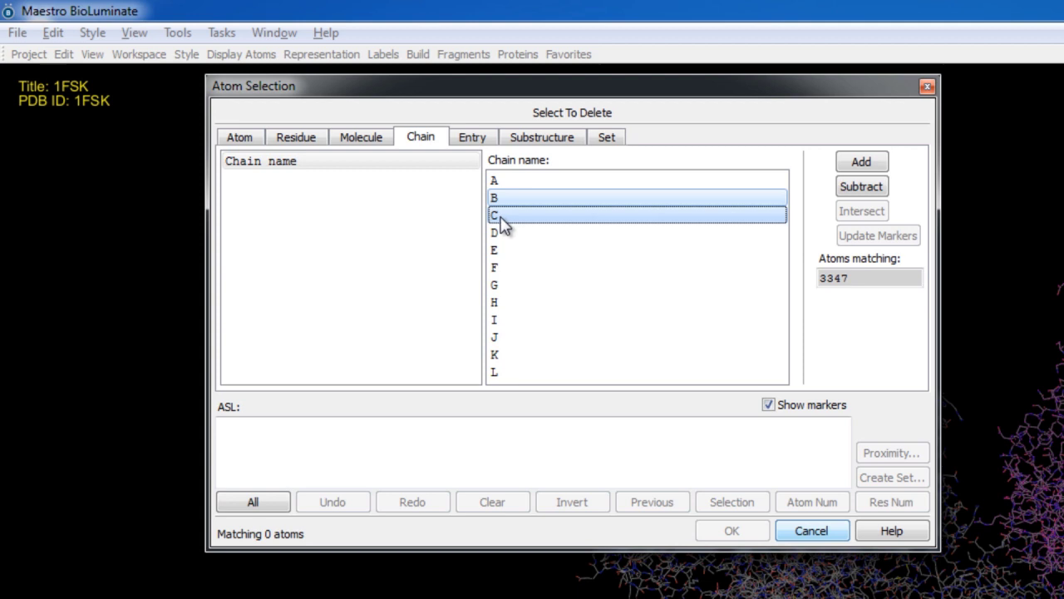
click(848, 190)
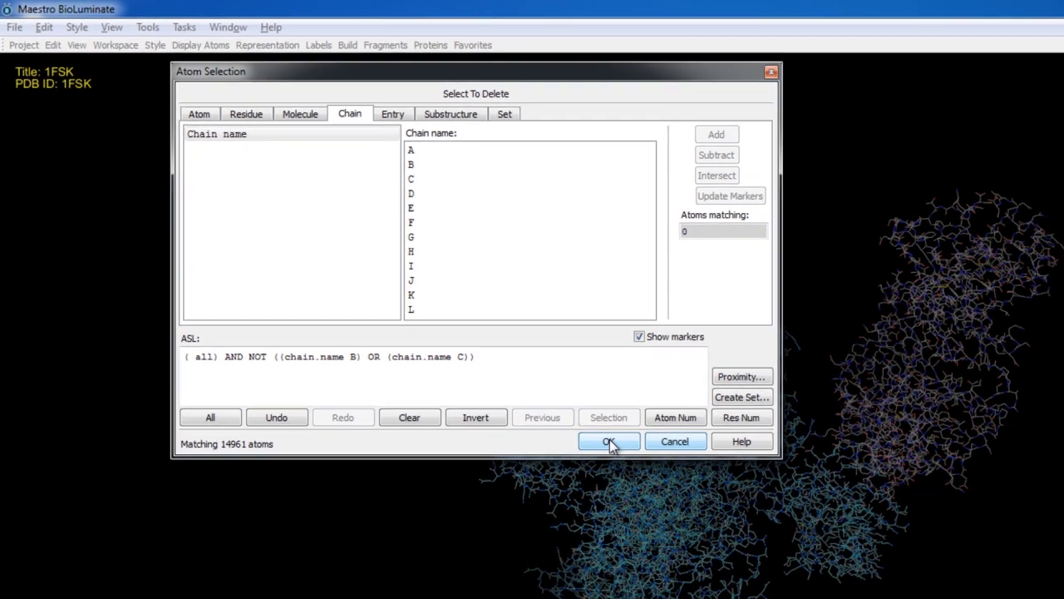
click(723, 531)
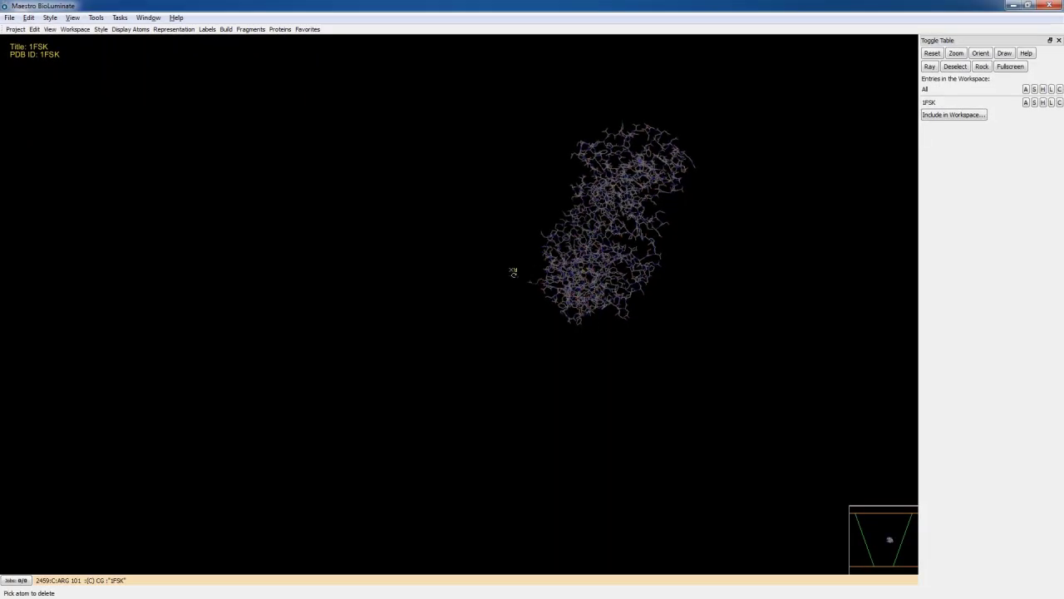
middle_drag(568, 302, 412, 311)
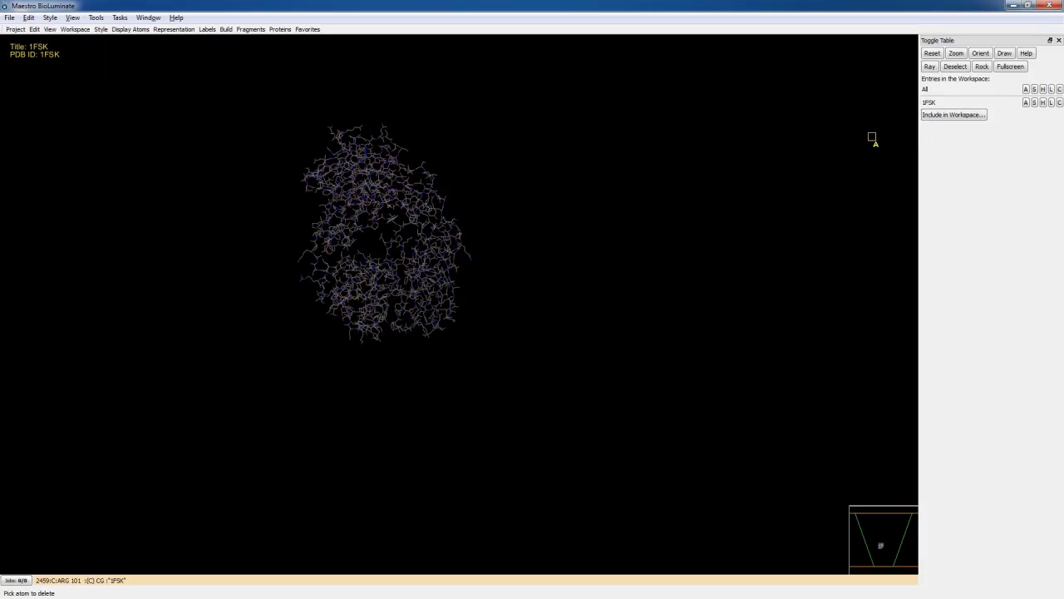
Step: Fit the remaining chains to the view and bring up the Include in Workspace entry list
click(981, 54)
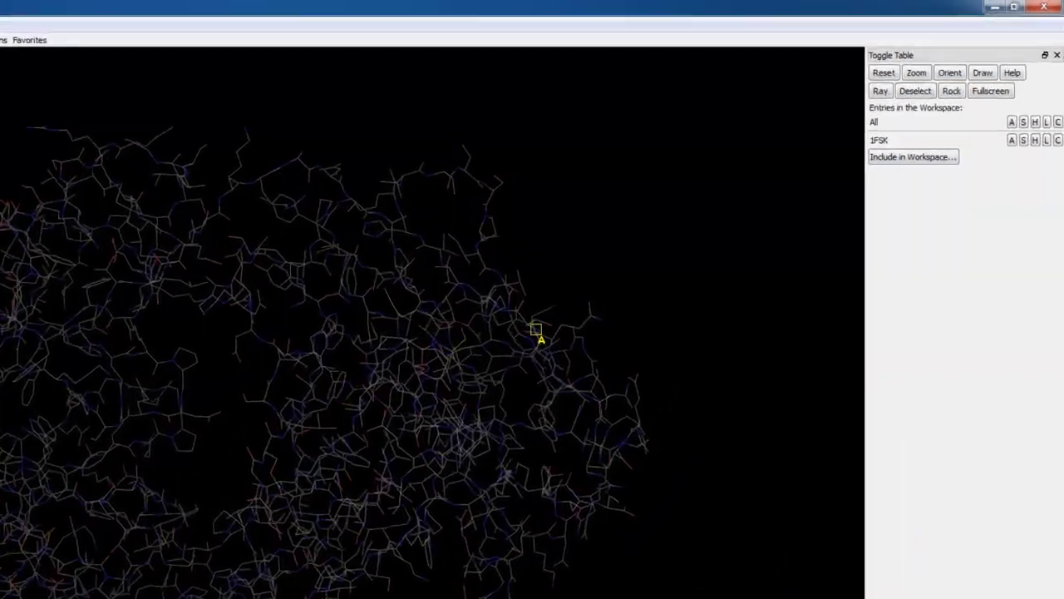
click(861, 215)
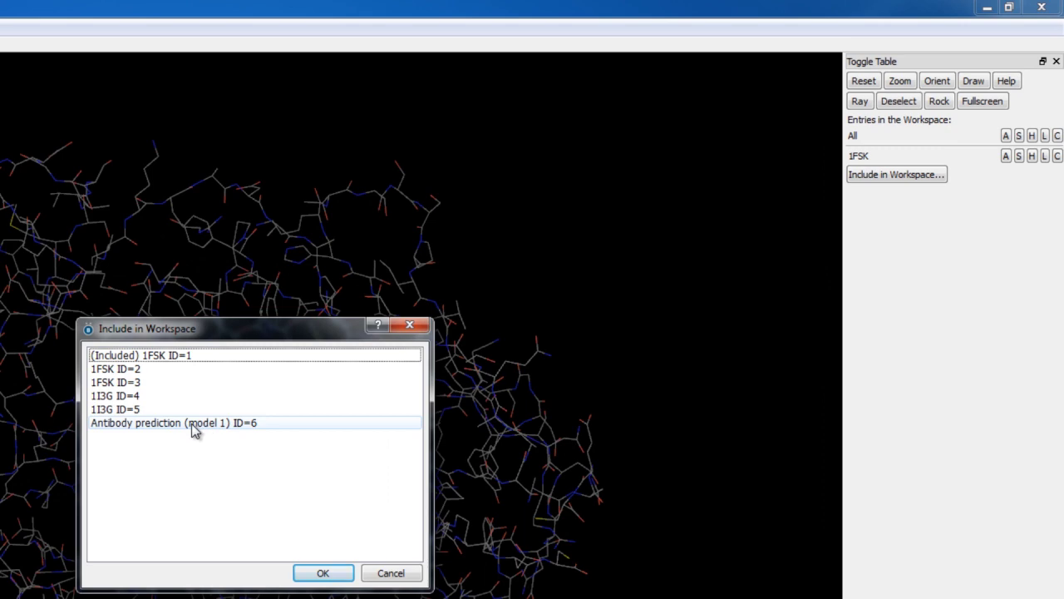
Step: Include Antibody prediction (model 1) in the workspace, then fit and rotate both structures into view
click(193, 425)
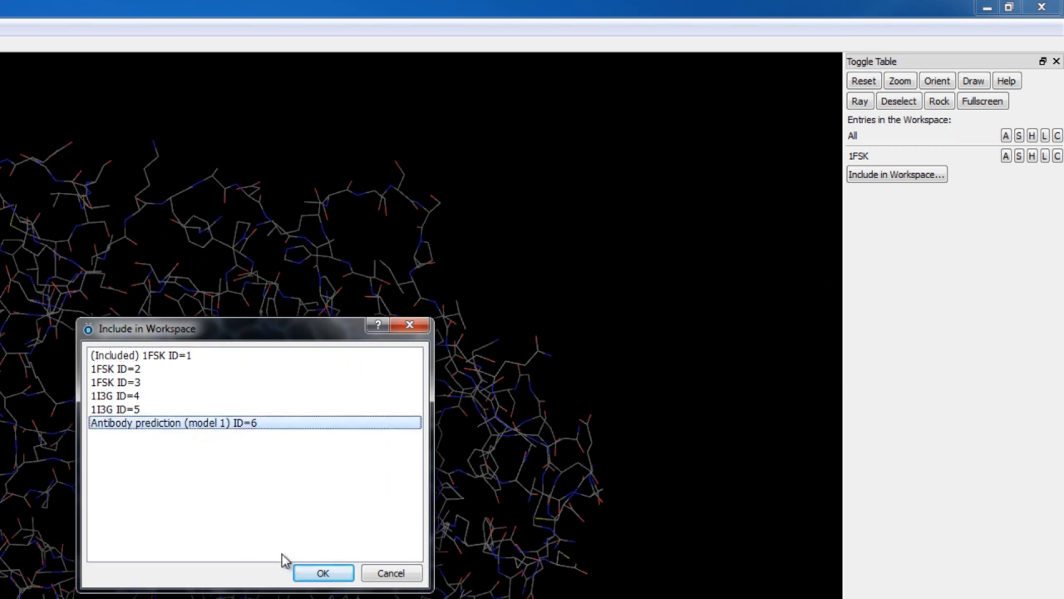
click(325, 573)
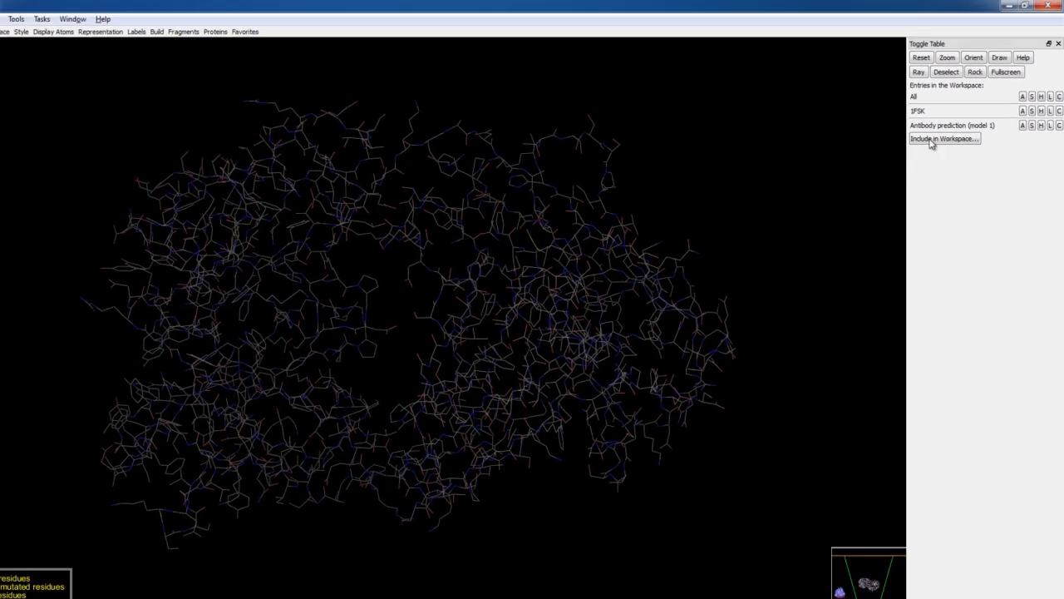
click(974, 57)
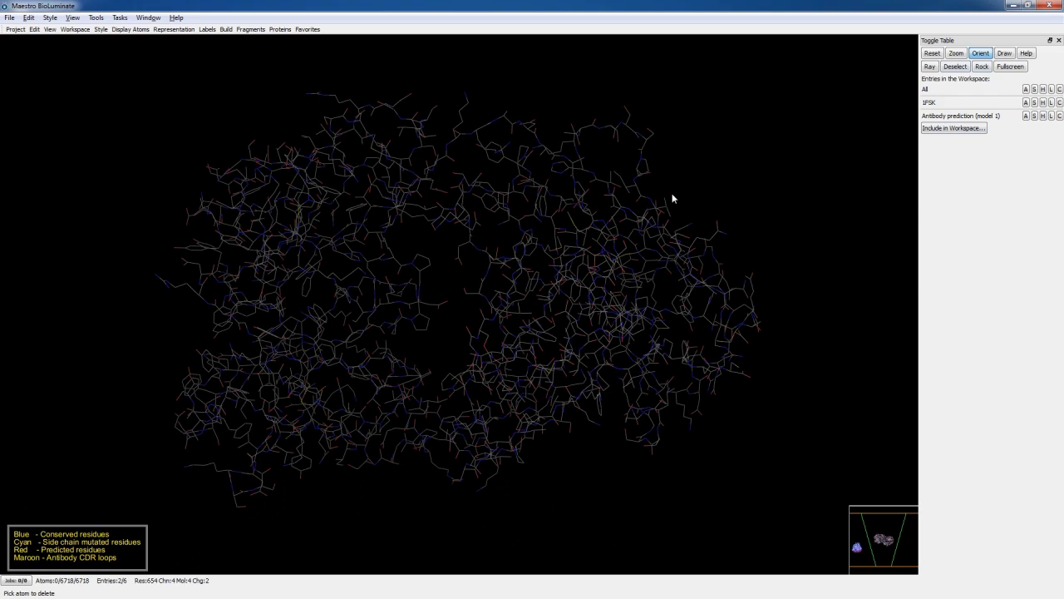
middle_drag(608, 266, 602, 230)
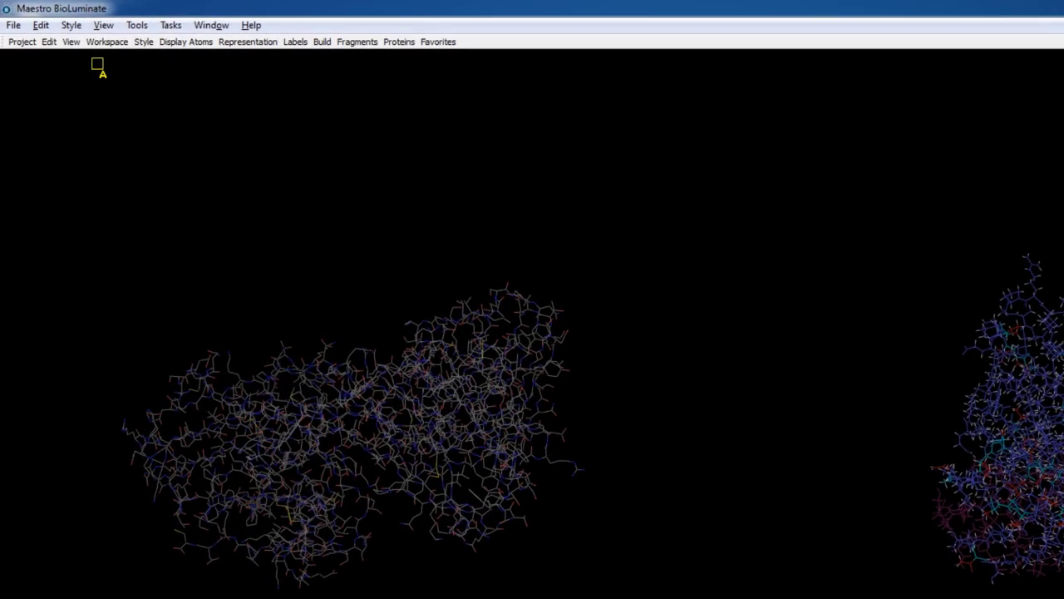
click(28, 18)
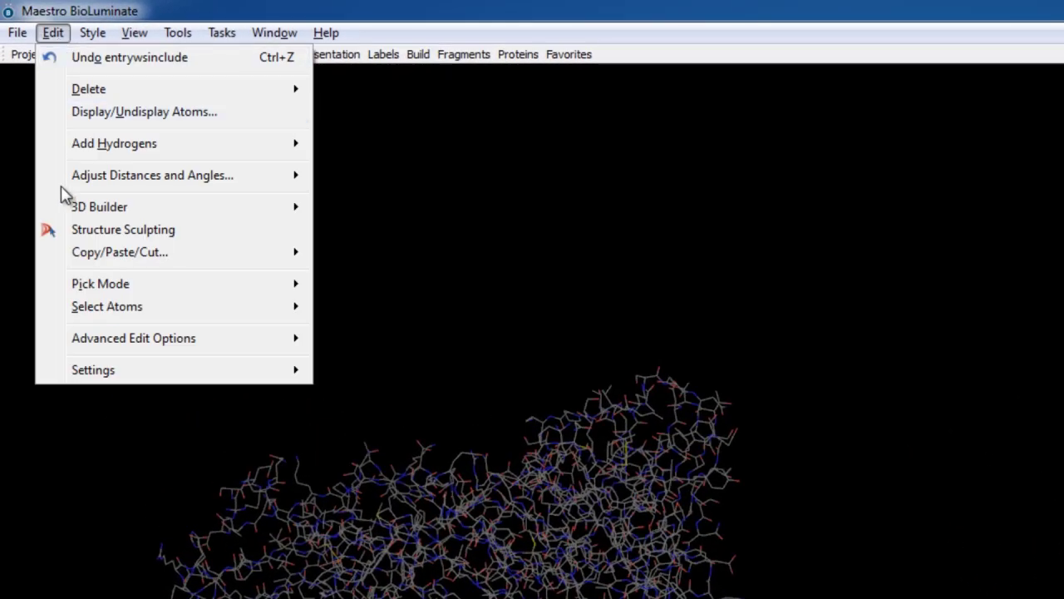
Step: Show the Sequence Viewer listing 1FSK chains B and C and the Anti_H and Anti_L sequences
mouse_move(282, 374)
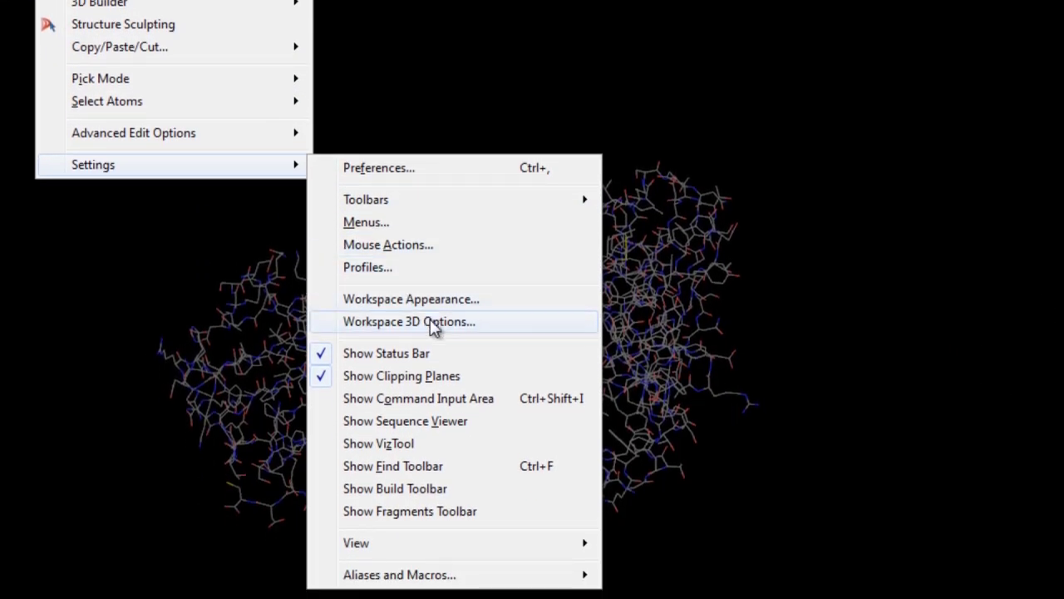
click(466, 422)
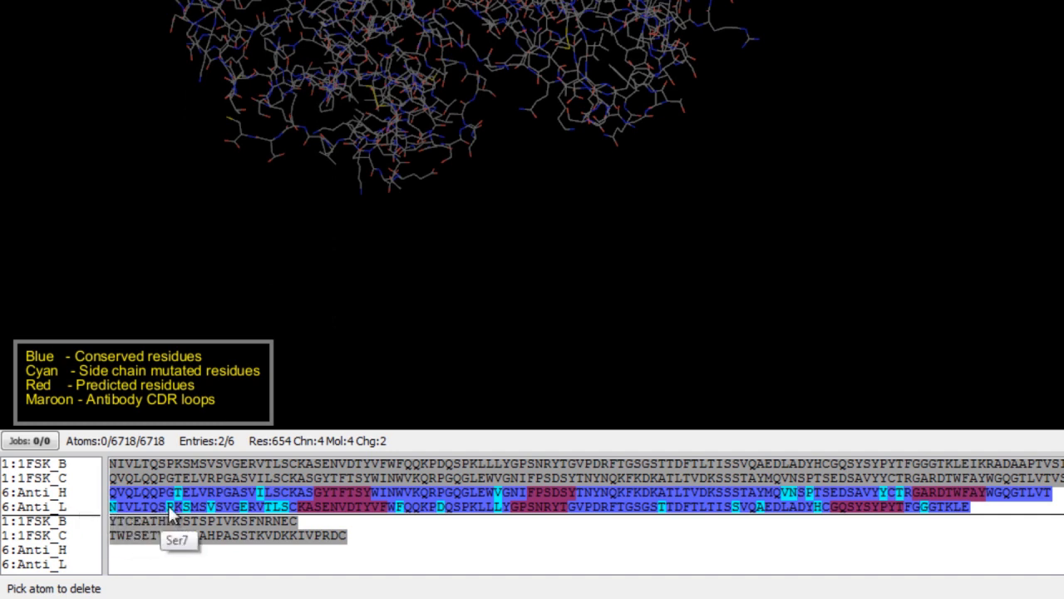
Step: Delete 1FSK chain B residues from Ile106 to the end of the chain
click(974, 462)
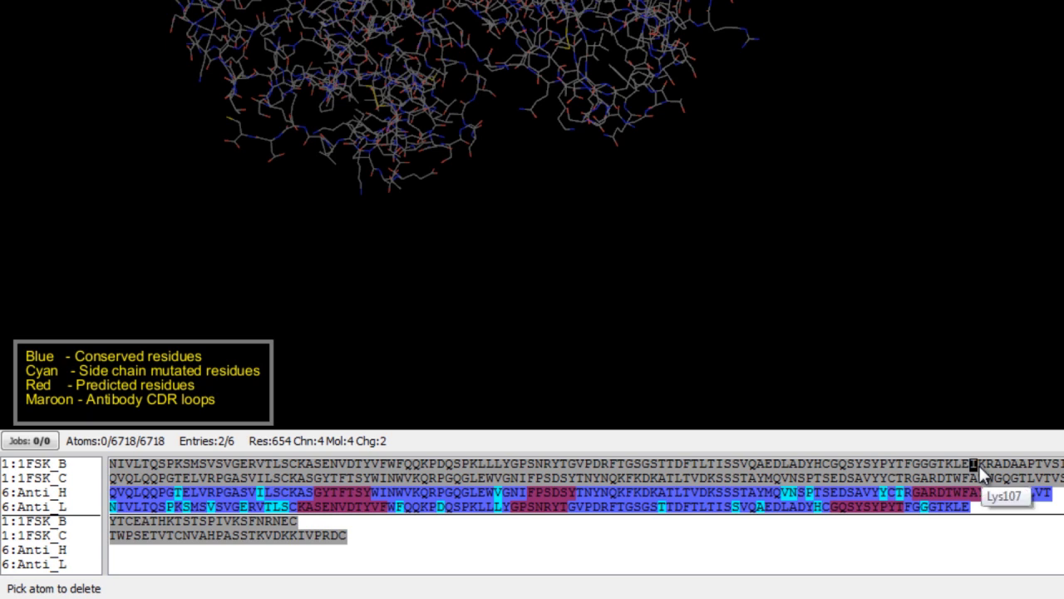
shift+click(292, 521)
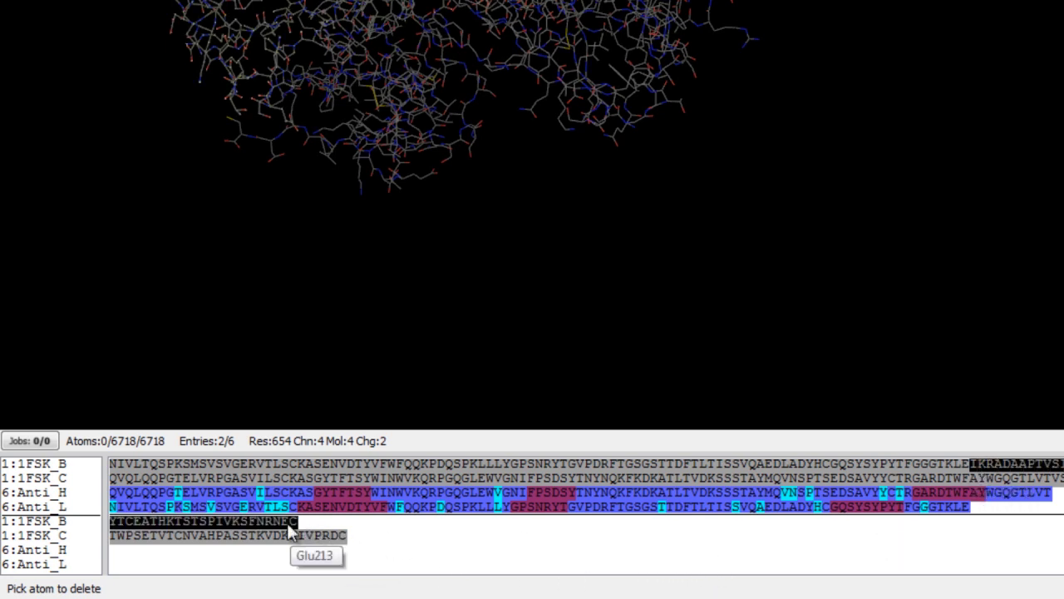
click(287, 524)
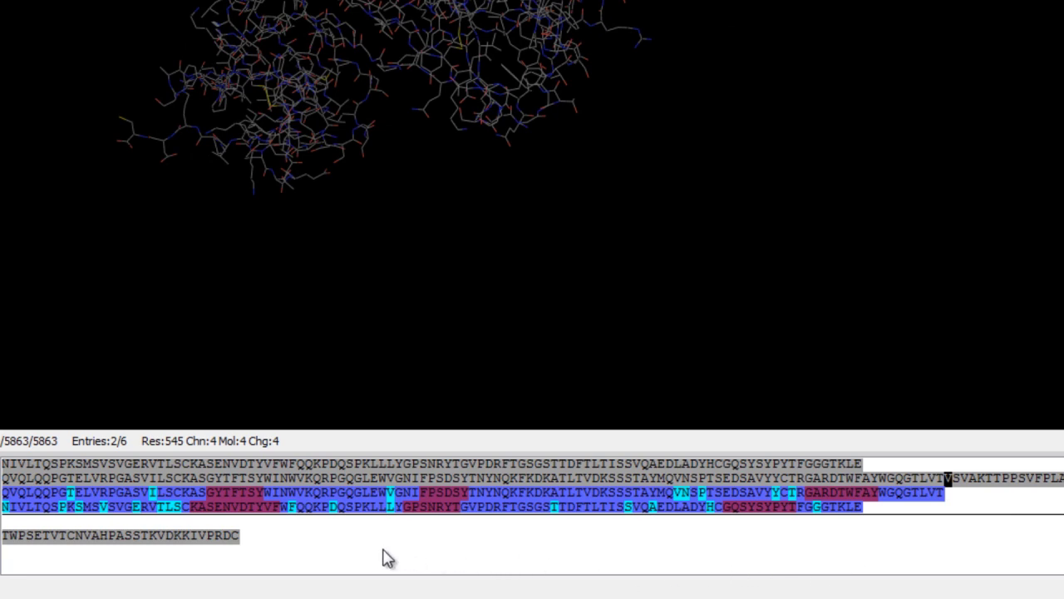
Step: Delete the extra C-terminal residues of 1FSK chain C
click(236, 536)
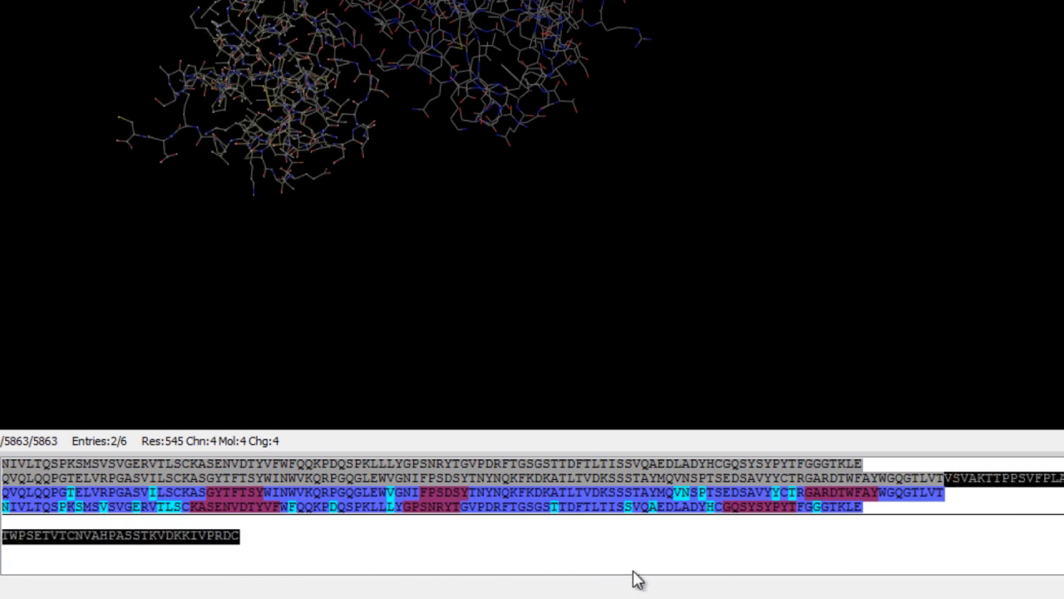
key(Delete)
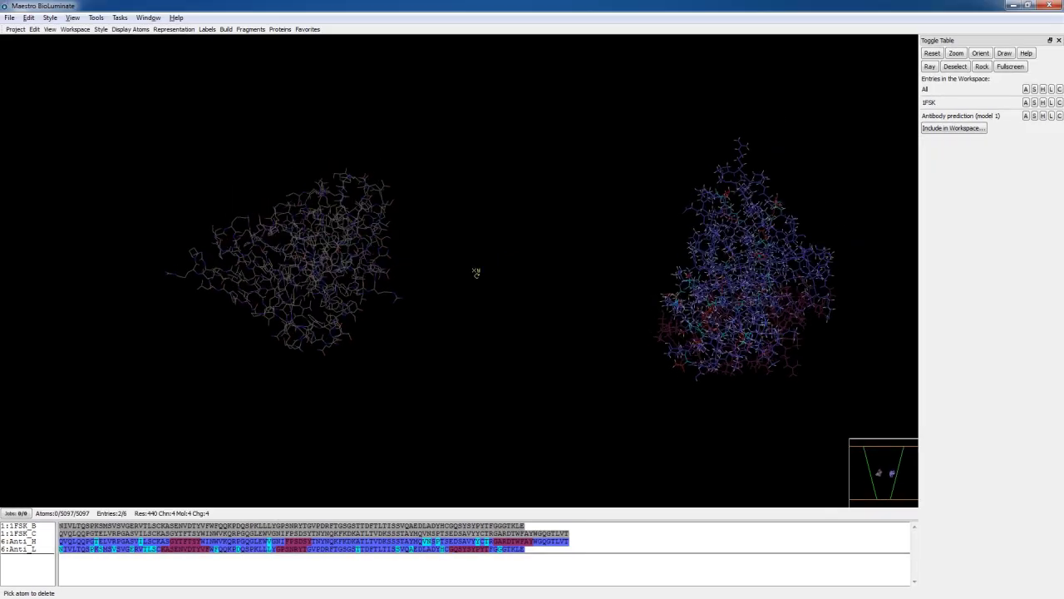
middle_drag(476, 272, 486, 298)
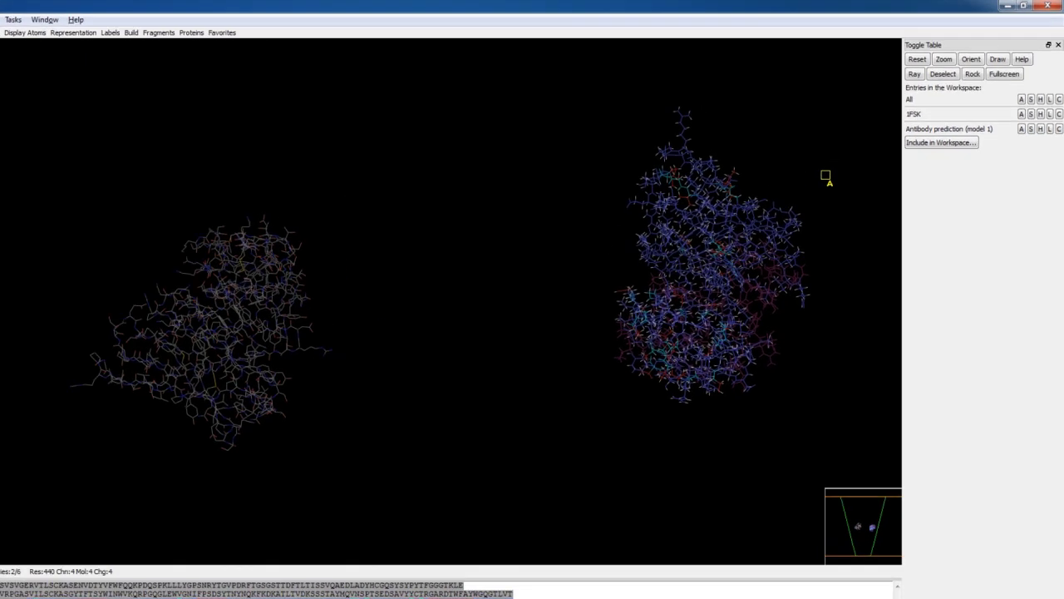
Step: Colour all entries' atoms by object and set every entry's display style to cartoon only
click(1055, 166)
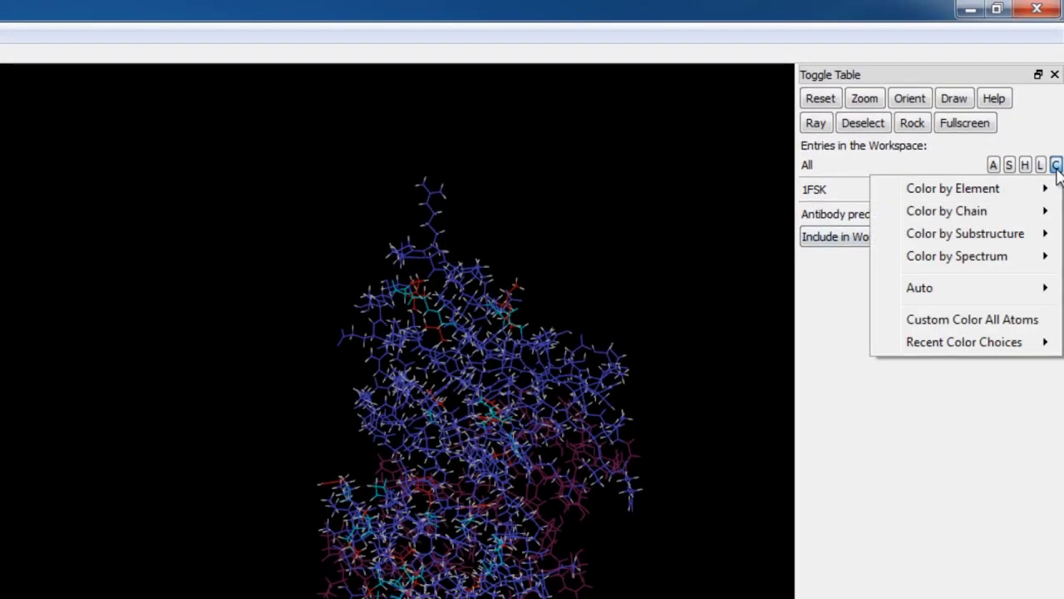
mouse_move(962, 293)
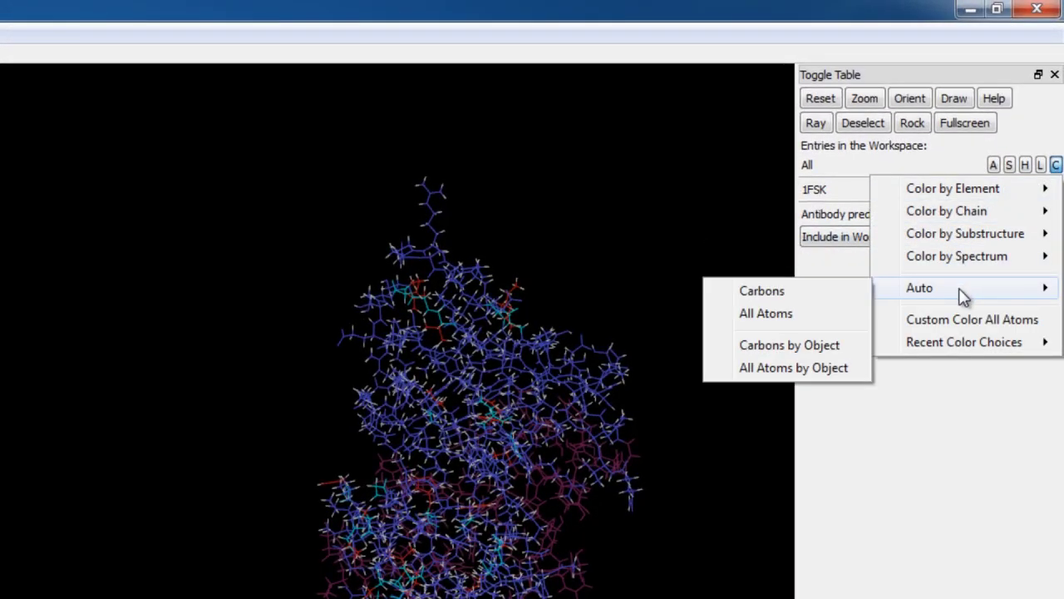
click(836, 370)
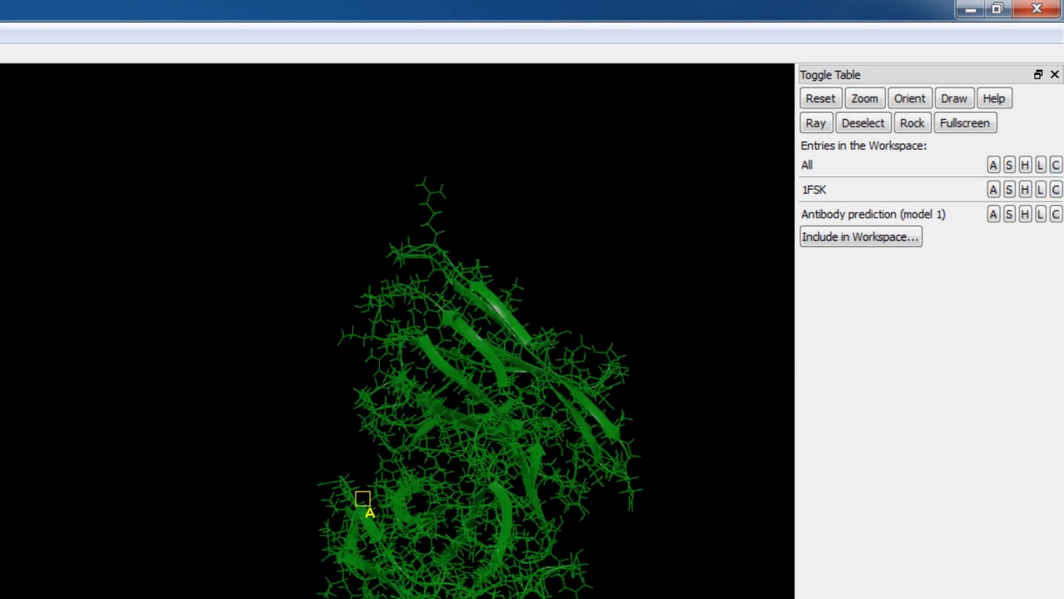
click(1010, 165)
mouse_move(956, 188)
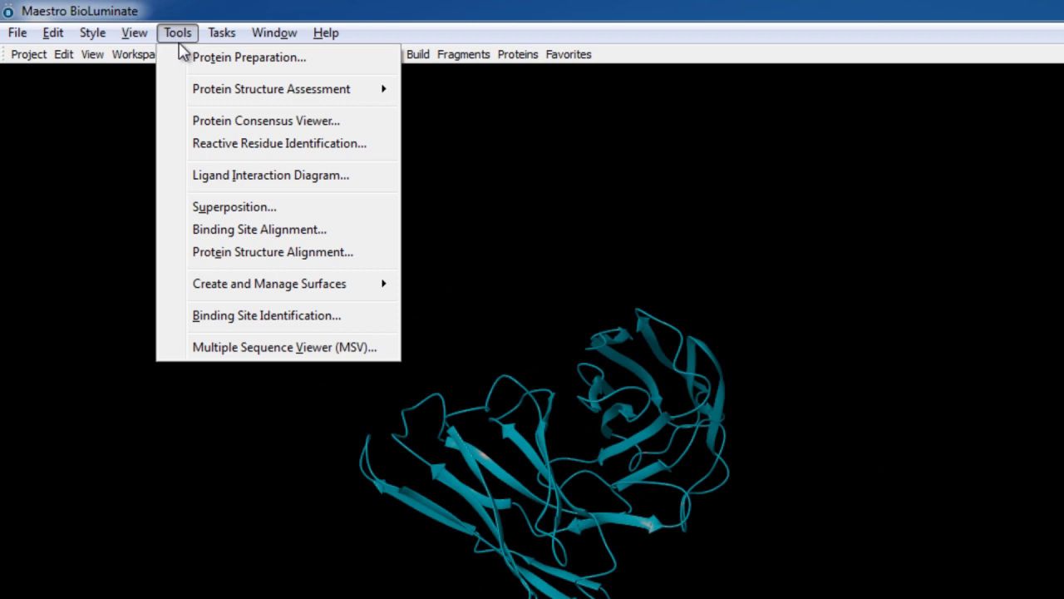
Step: Align the included workspace entries with Protein Structure Alignment, using all residues as reference
click(356, 252)
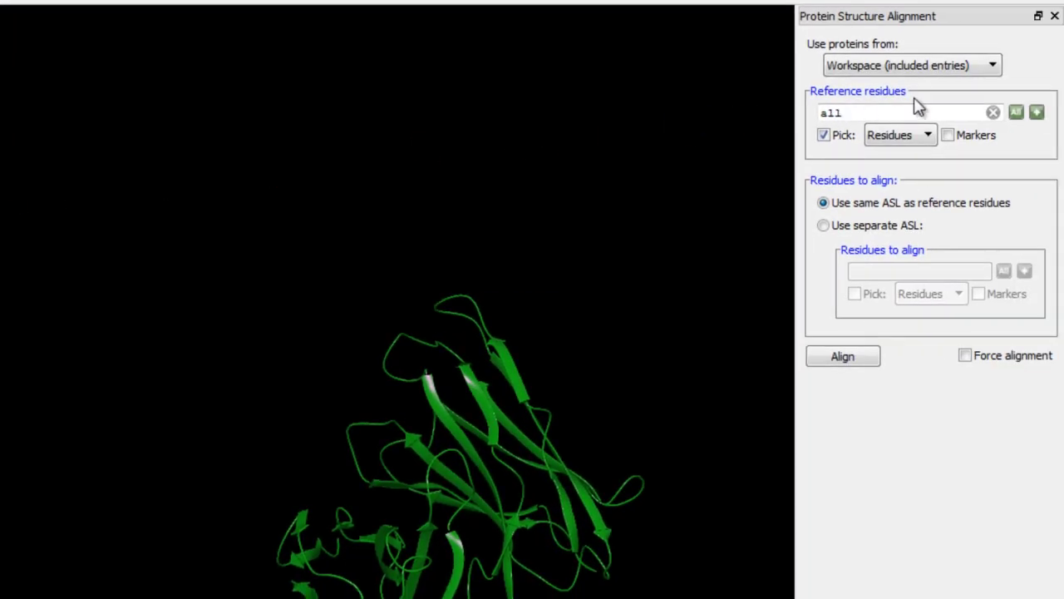
click(843, 356)
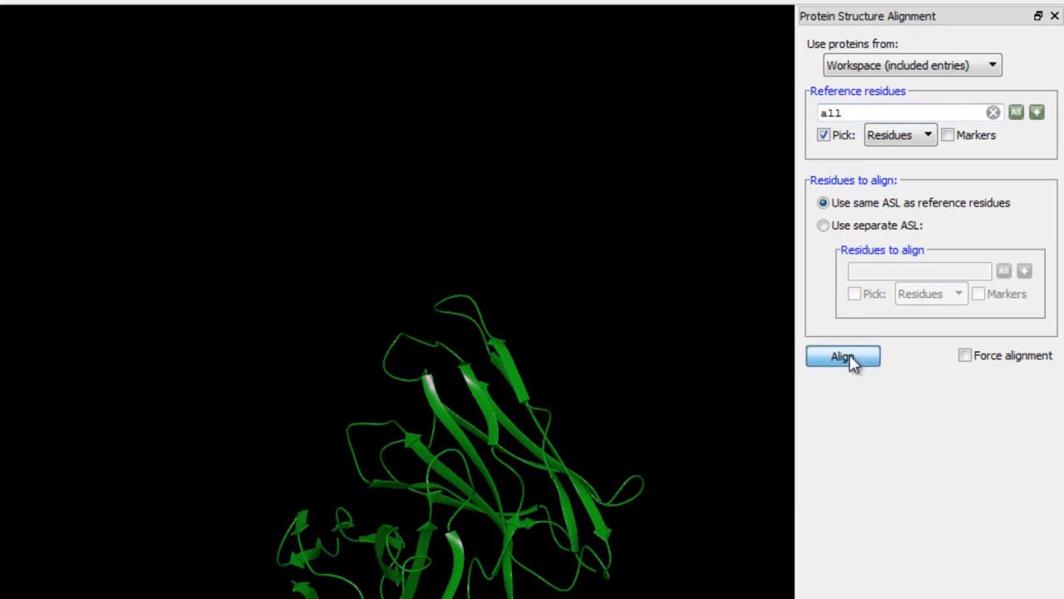